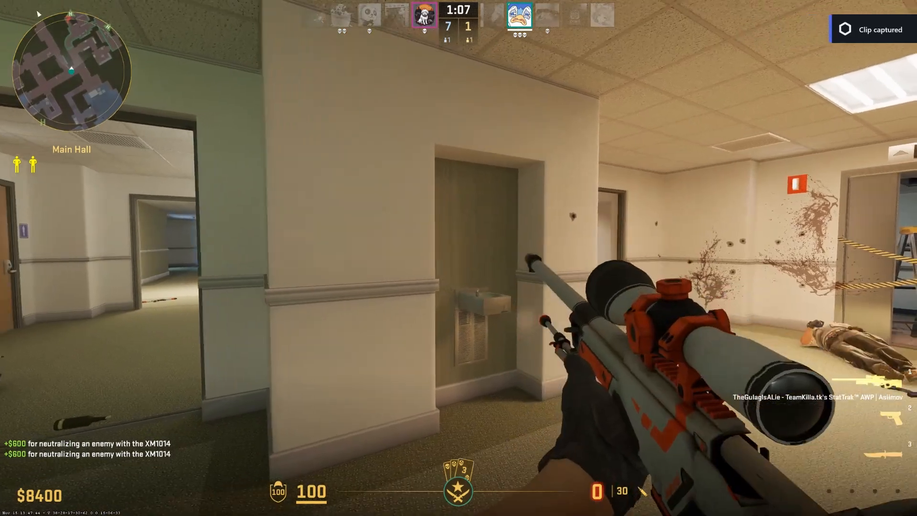
key(d)
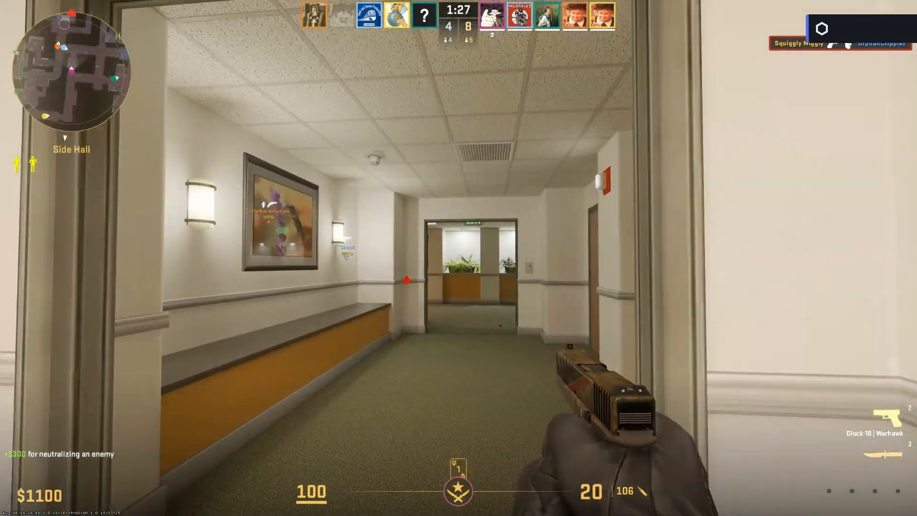
key(w)
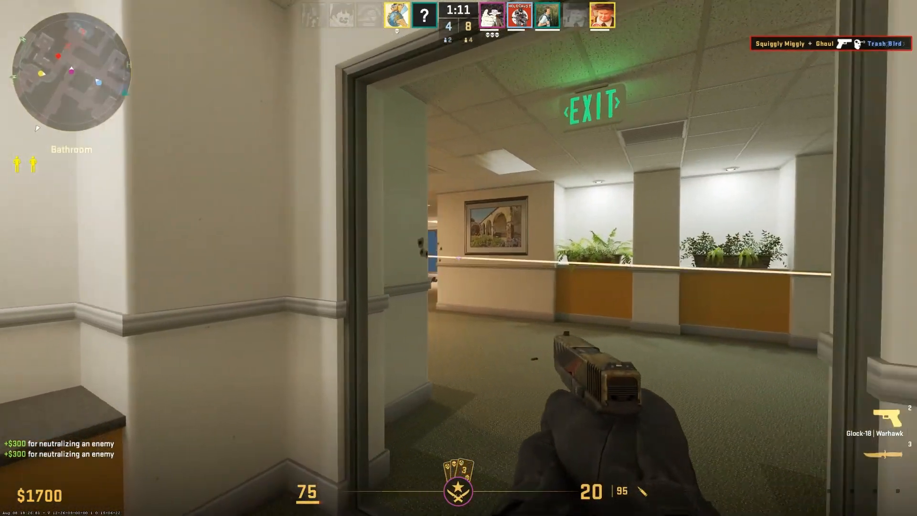
key(w)
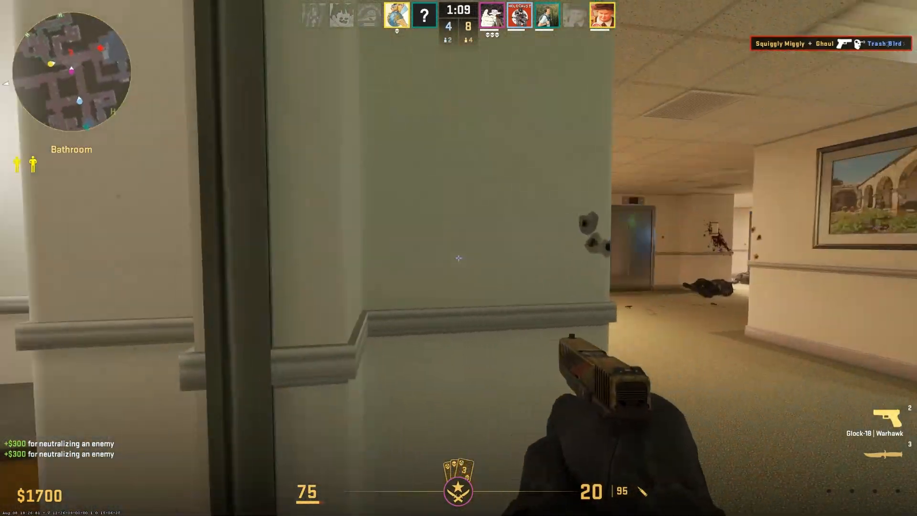
click(458, 258)
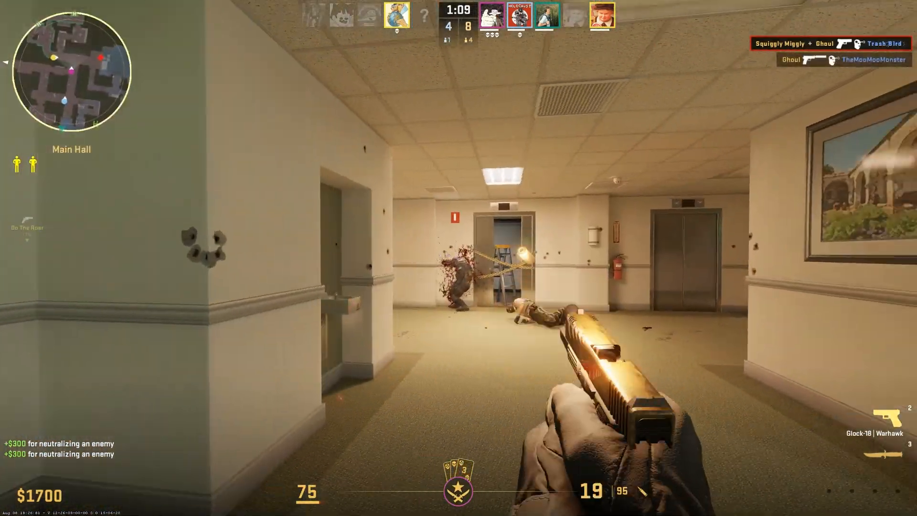
click(458, 258)
key(a)
key(w)
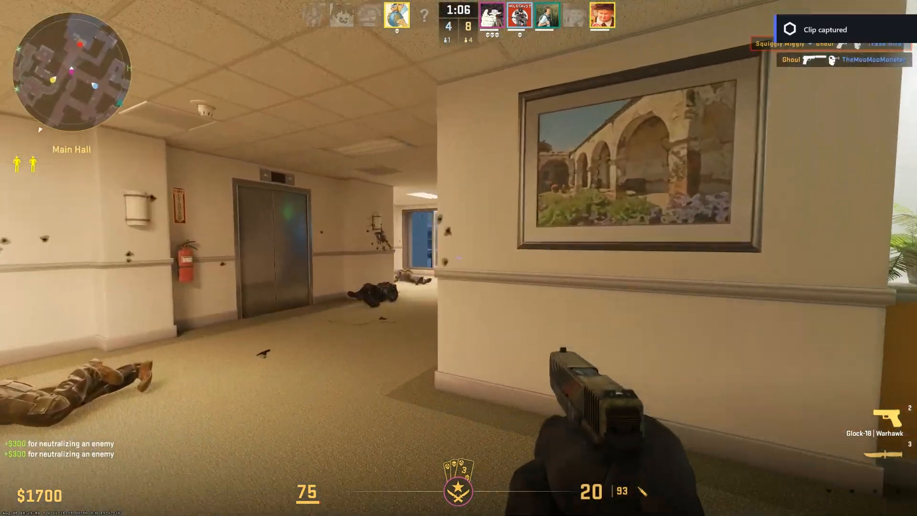
click(459, 257)
click(458, 258)
click(458, 257)
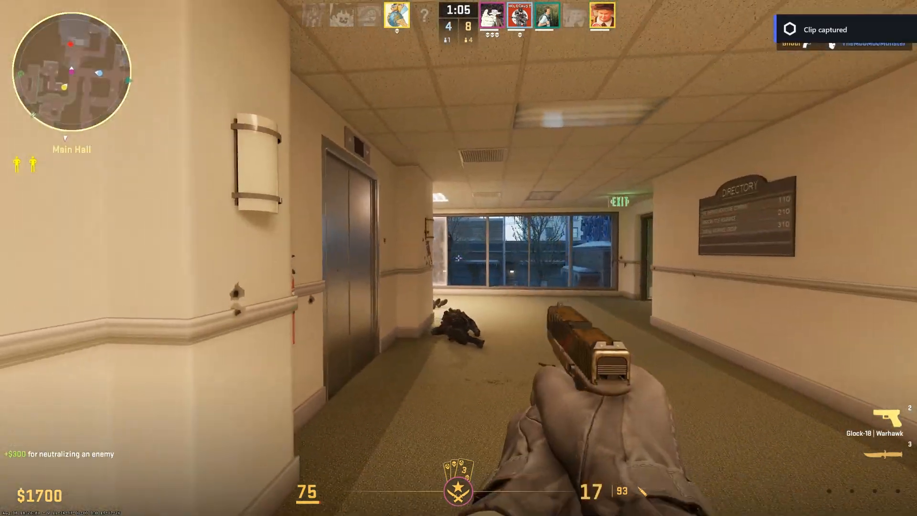
click(458, 258)
click(459, 258)
click(458, 257)
click(459, 258)
click(459, 257)
click(458, 258)
click(458, 258)
key(d)
click(458, 257)
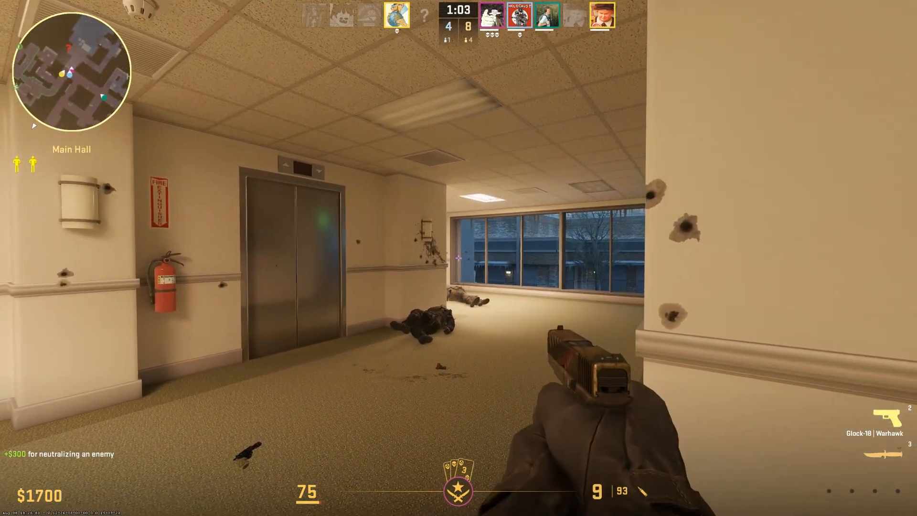
key(r)
key(s)
key(a)
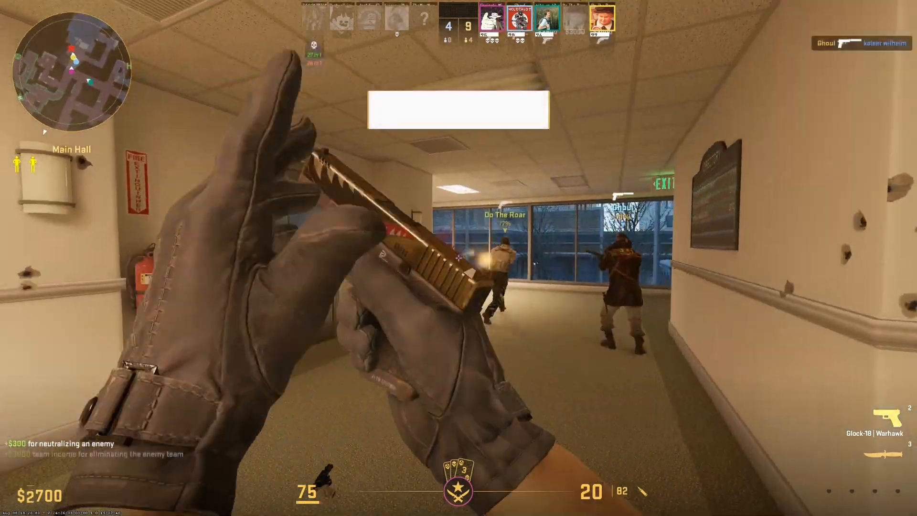
key(w)
key(3)
key(w)
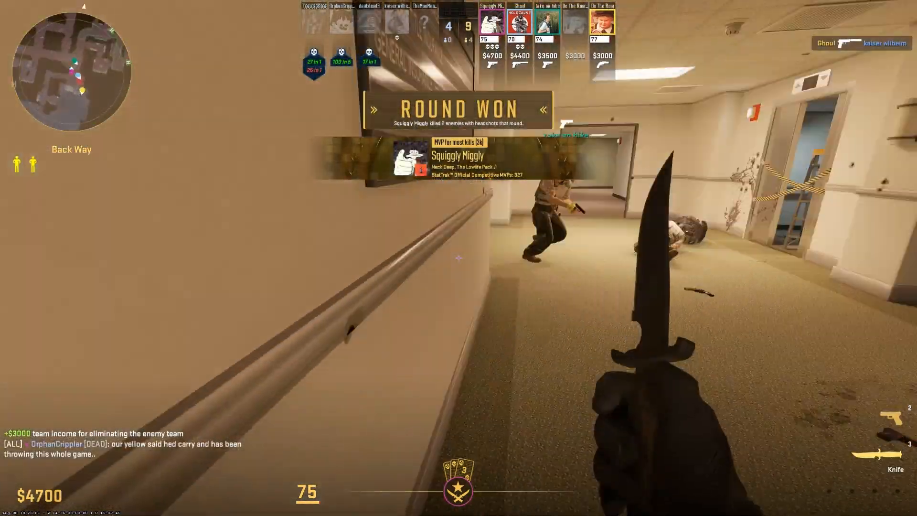
key(2)
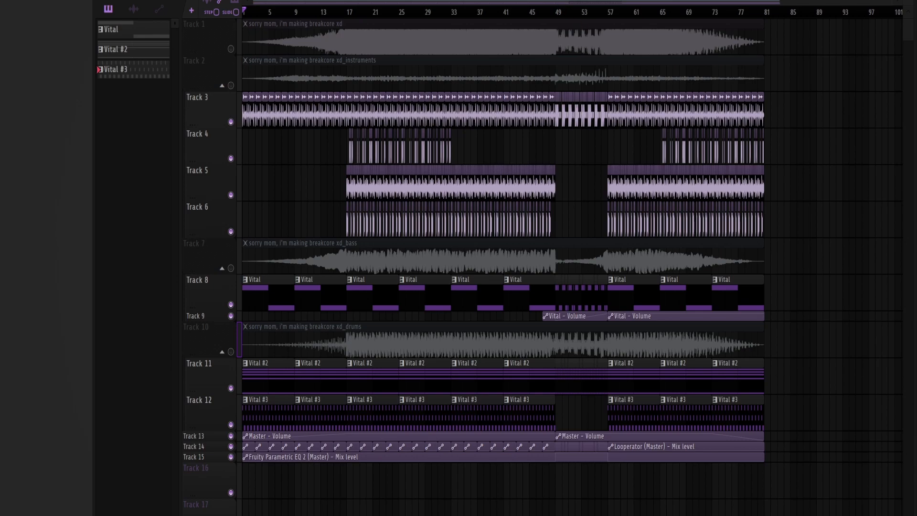
Inspect the mixer tracks of the collins-1, Winstons and COMET drum samples and the Drum Bus they feed.
key(F9)
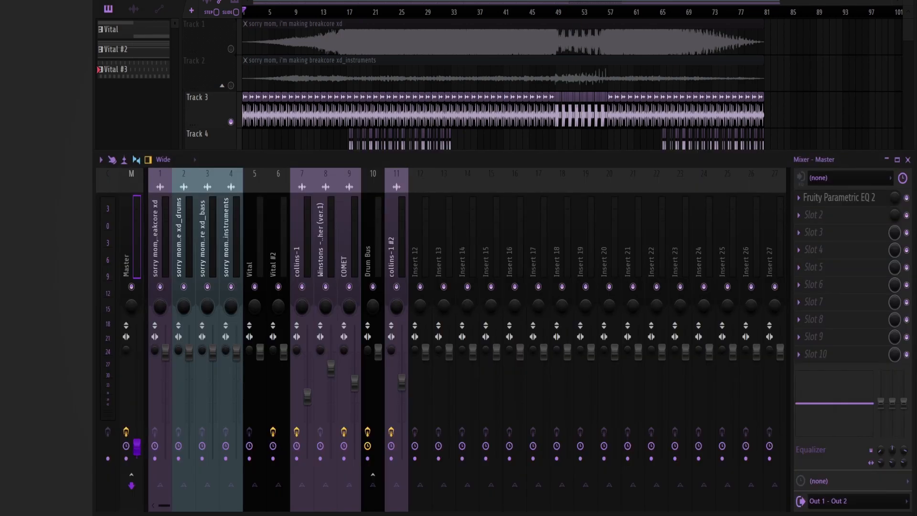
click(309, 228)
click(327, 225)
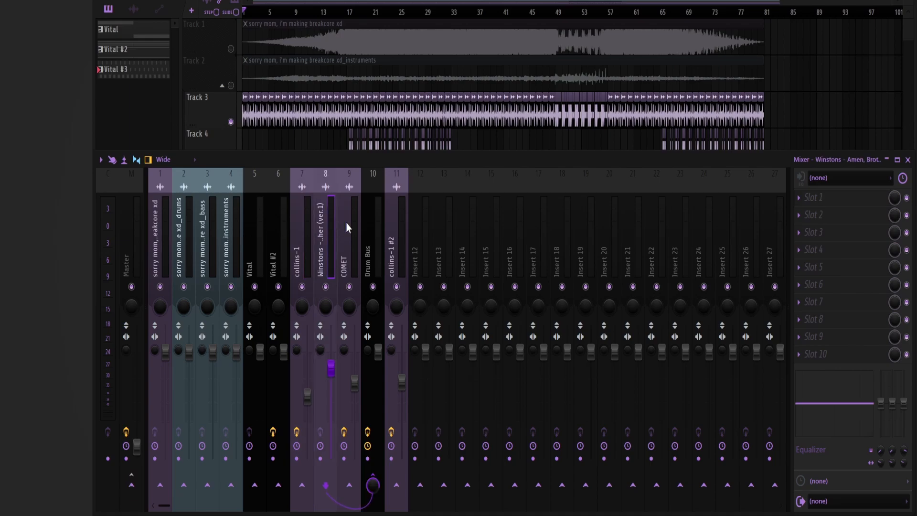
click(349, 221)
click(374, 219)
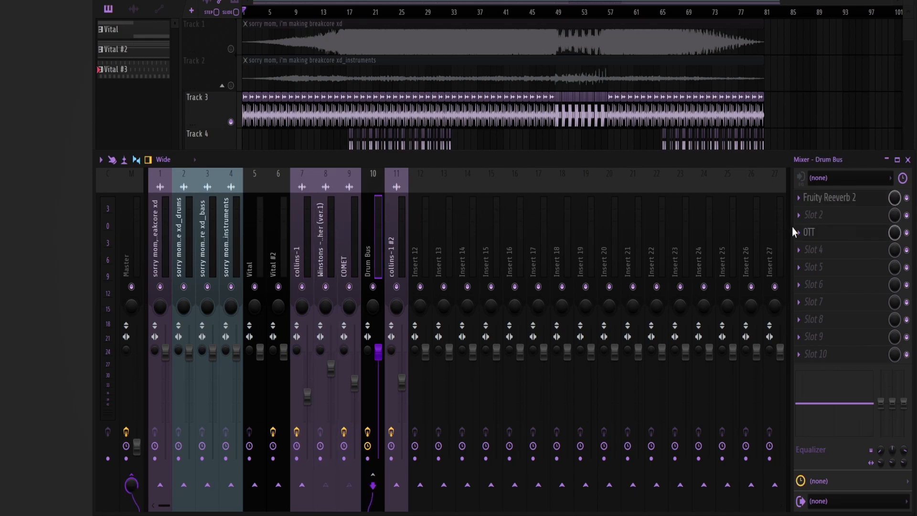
Inspect the OTT compressor settings on the Drum Bus and close the plugin.
click(831, 234)
mouse_move(451, 82)
mouse_down()
mouse_move(459, 31)
mouse_move(463, 70)
mouse_up()
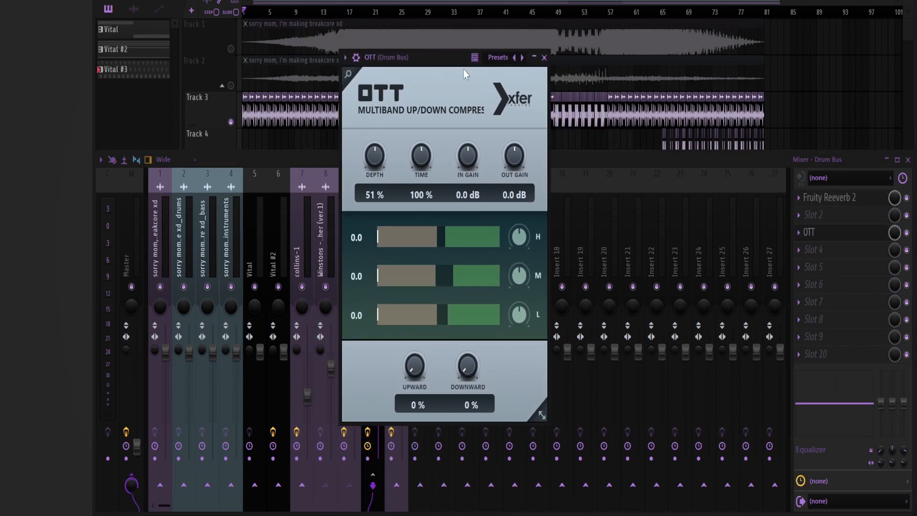
click(544, 58)
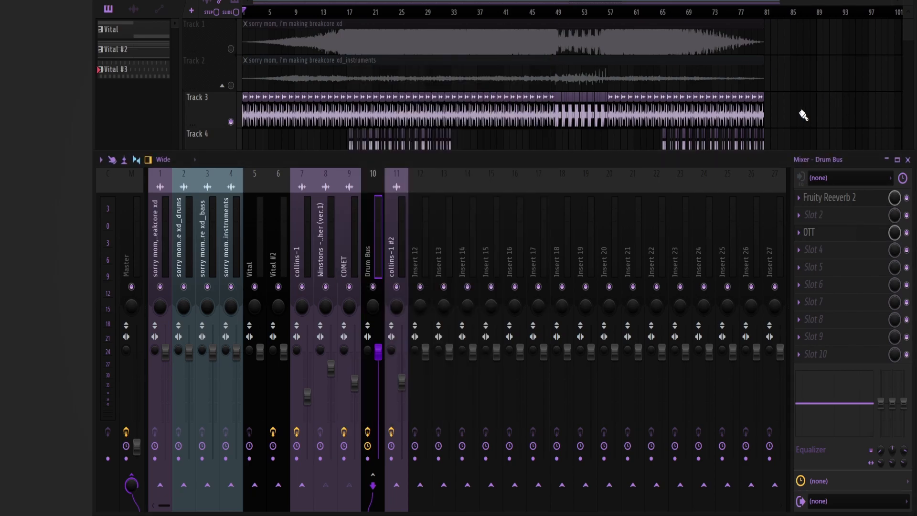
Check the mixer tracks of the full song and its drums and bass stems, and close the mixer.
click(165, 245)
click(187, 243)
click(208, 243)
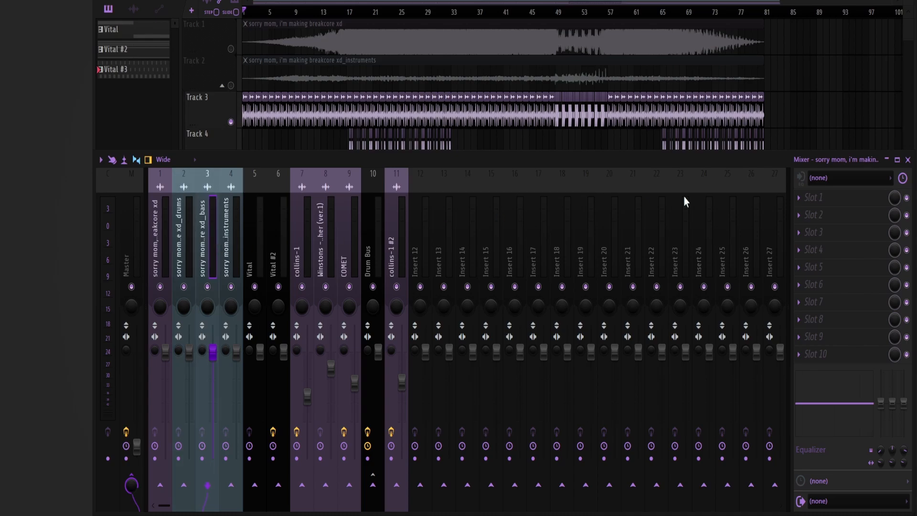
right_click(827, 99)
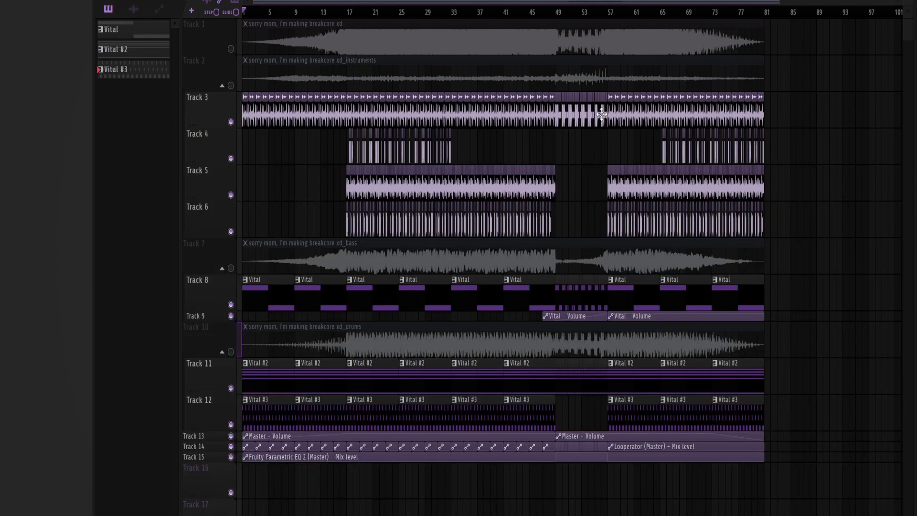
Examine the stem extraction options for Track 1's audio clip while that track is soloed, and bring all tracks back.
right_click(230, 48)
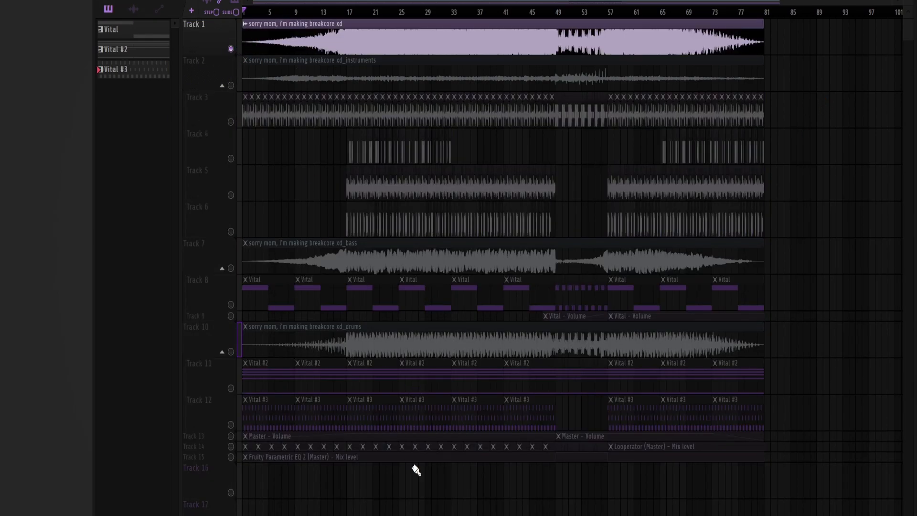
mouse_move(251, 103)
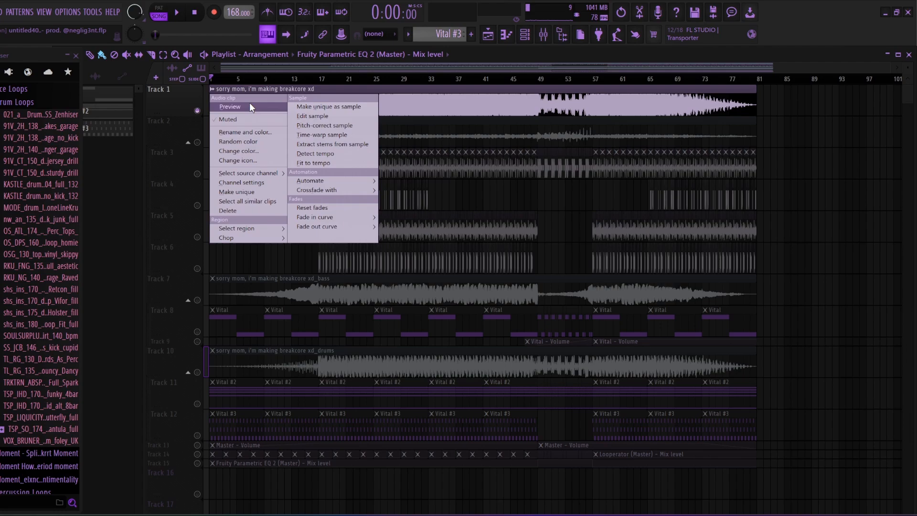
click(318, 144)
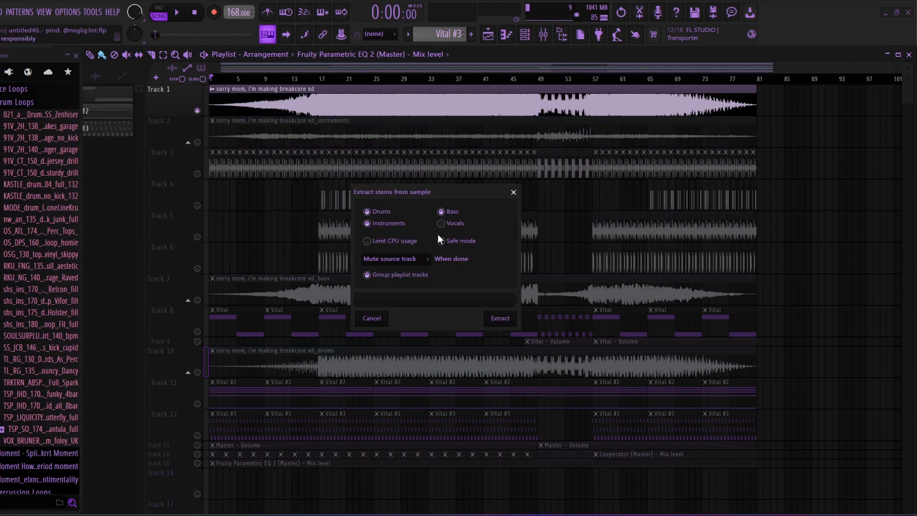
drag(403, 193, 507, 217)
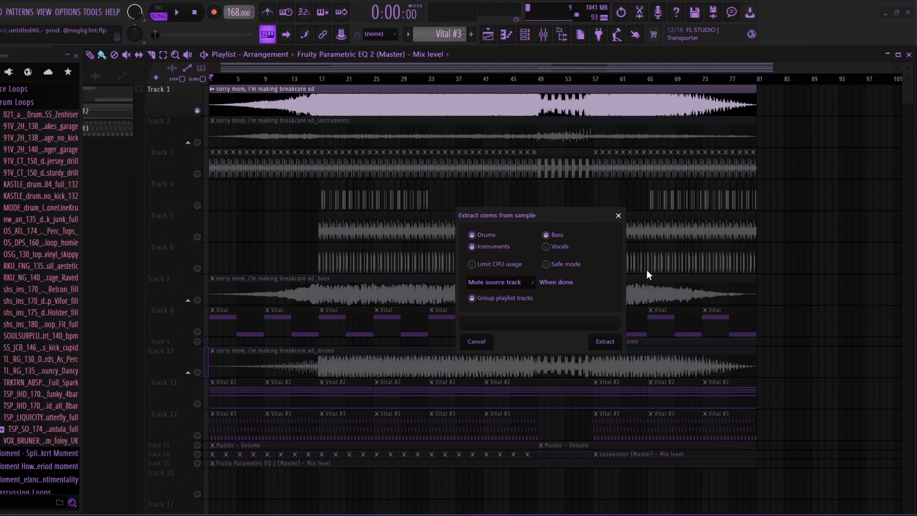
click(619, 215)
right_click(198, 113)
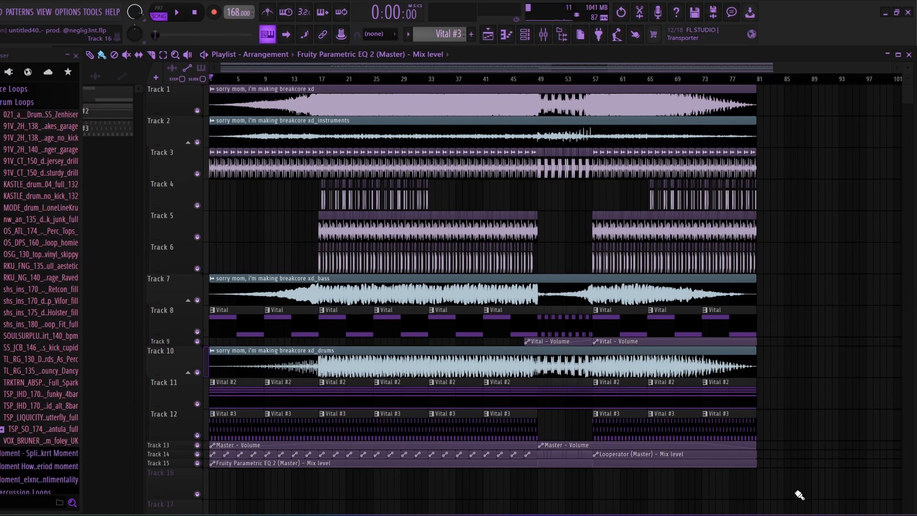
Collapse the playlist track groups under the instruments, bass and drums stems, and expand all three again.
drag(796, 491, 231, 138)
ctrl+click(275, 248)
click(188, 143)
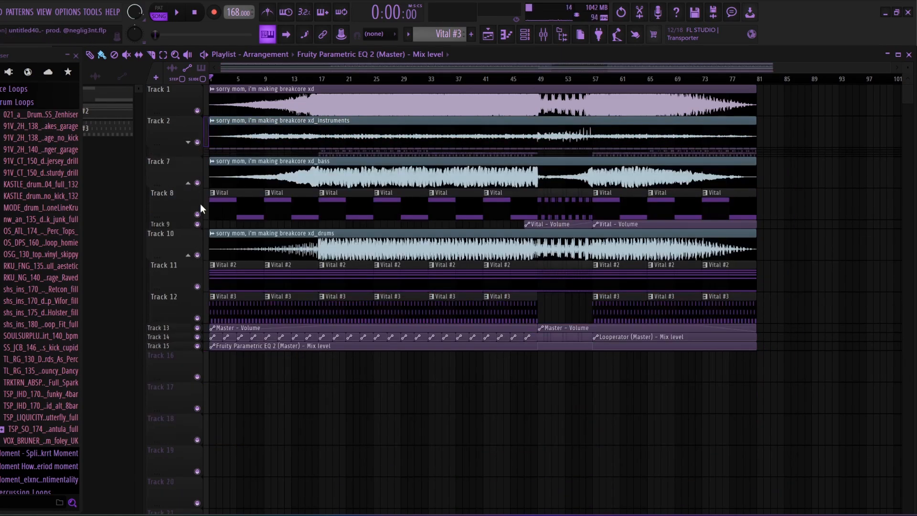
click(188, 183)
click(188, 219)
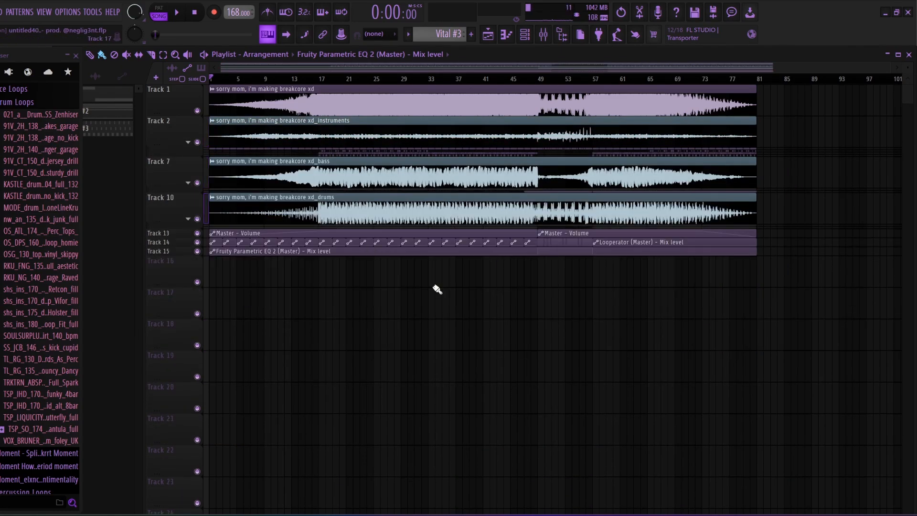
click(188, 142)
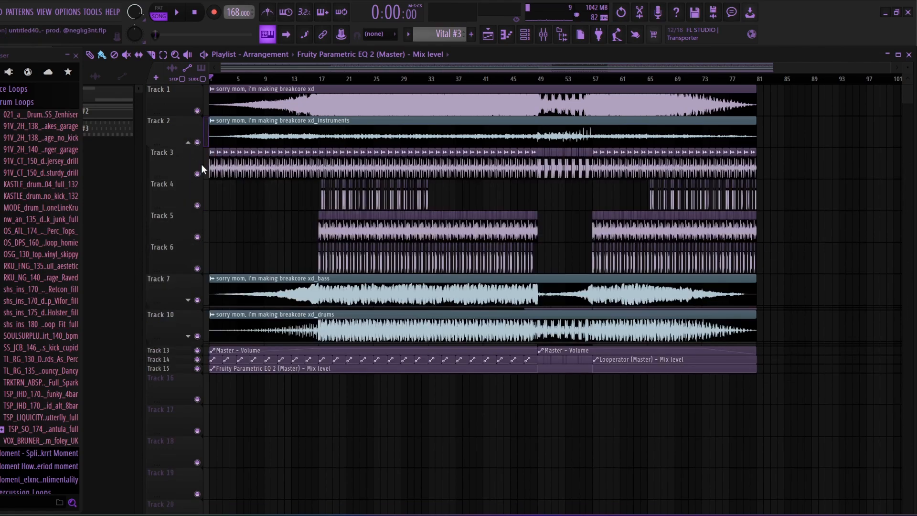
click(188, 300)
click(188, 372)
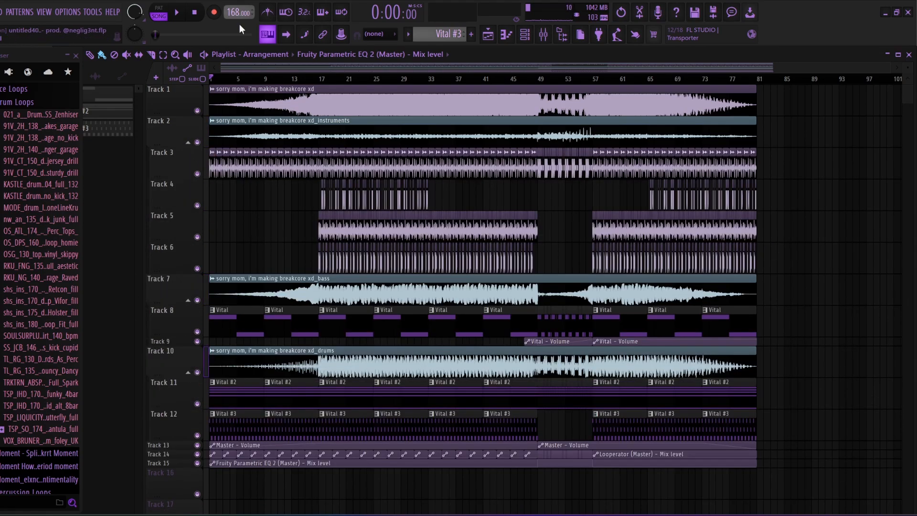
Mute Track 1 and the instruments, bass and drums stem tracks in the playlist, and re-enable them.
click(197, 111)
click(188, 142)
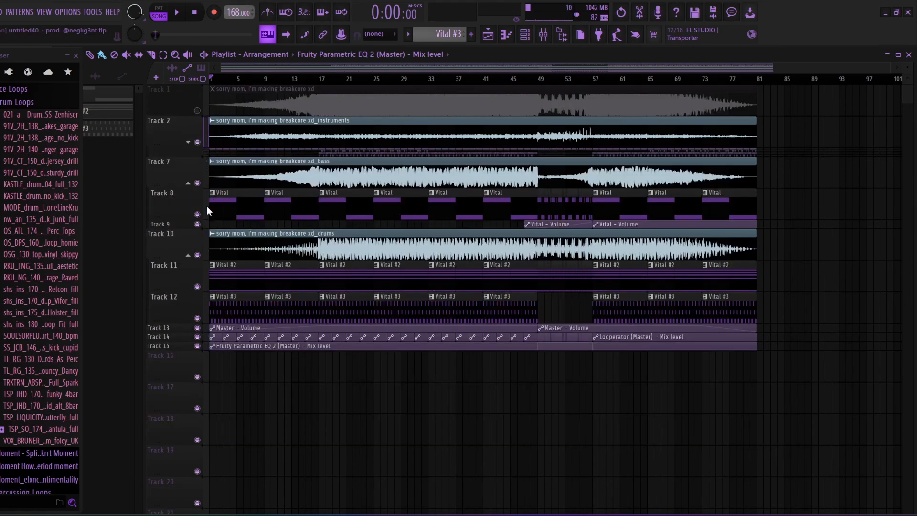
click(189, 143)
click(196, 142)
click(196, 300)
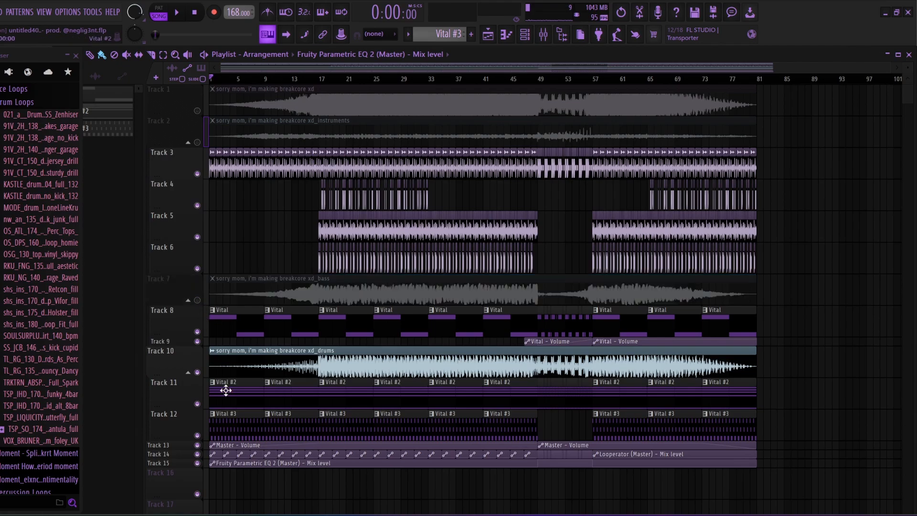
click(197, 372)
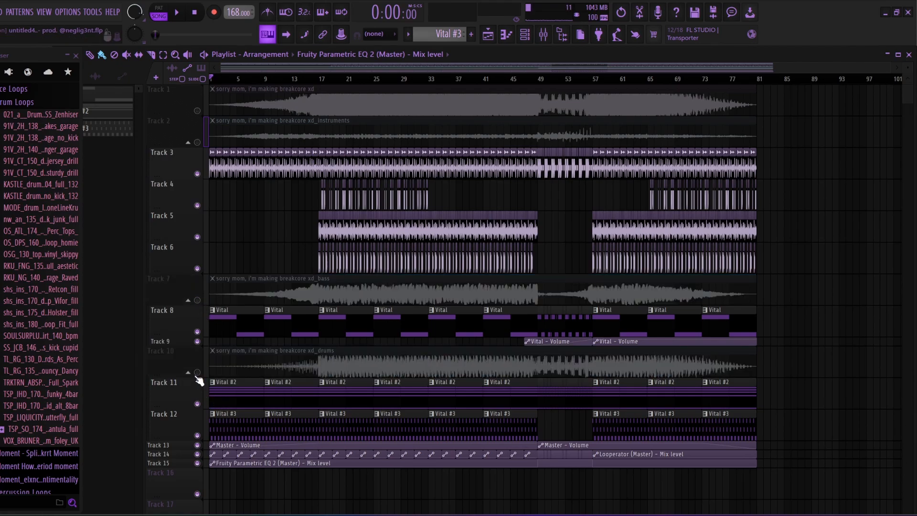
click(197, 111)
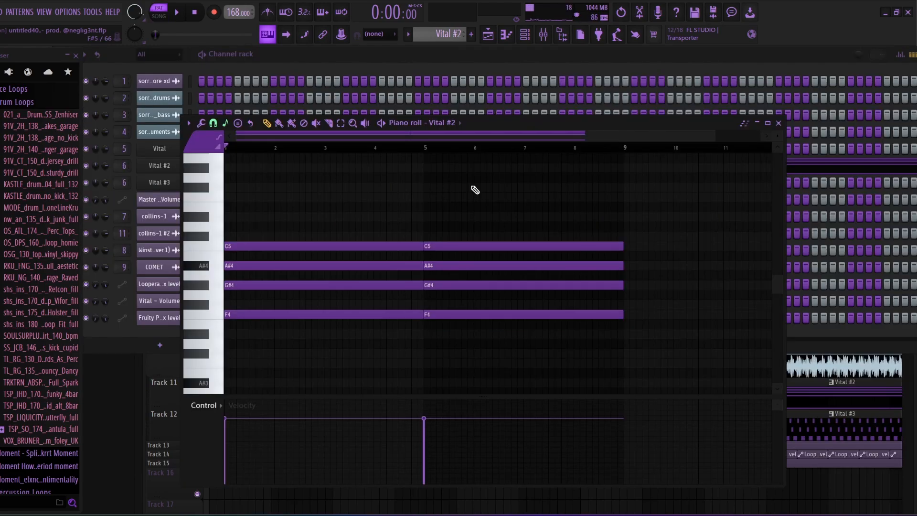
Play back the Vital #2 chords in the piano roll and check which scale is set for note highlighting.
key(space)
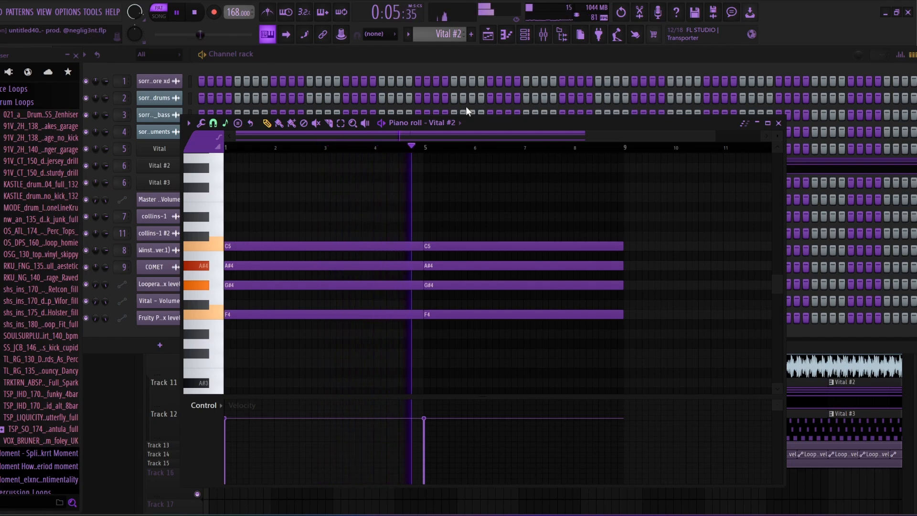
key(space)
click(225, 122)
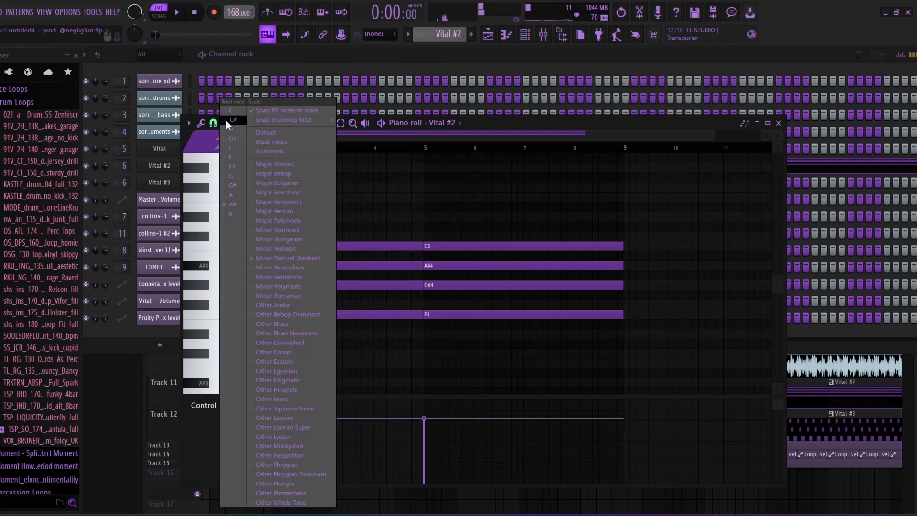
key(Escape)
key(Escape)
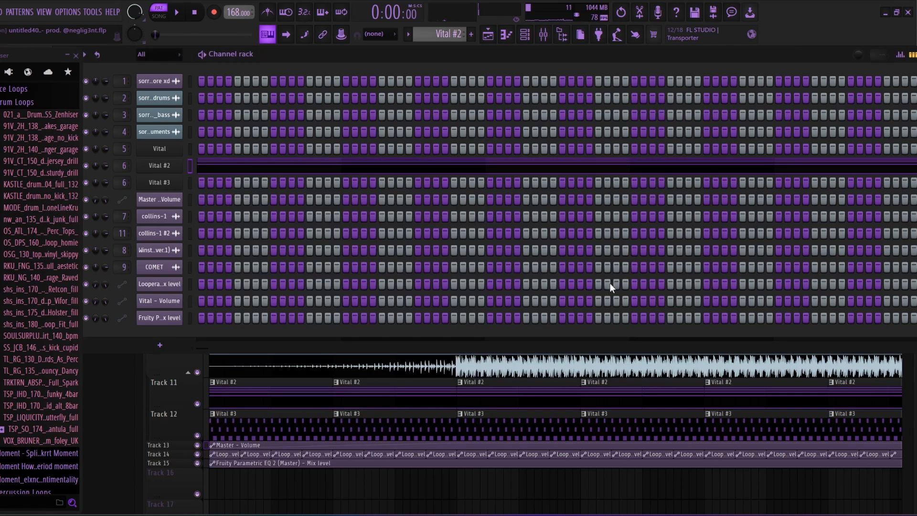
key(Escape)
Open the Fruity Convolver effect on the Vital #2 mixer track.
click(545, 34)
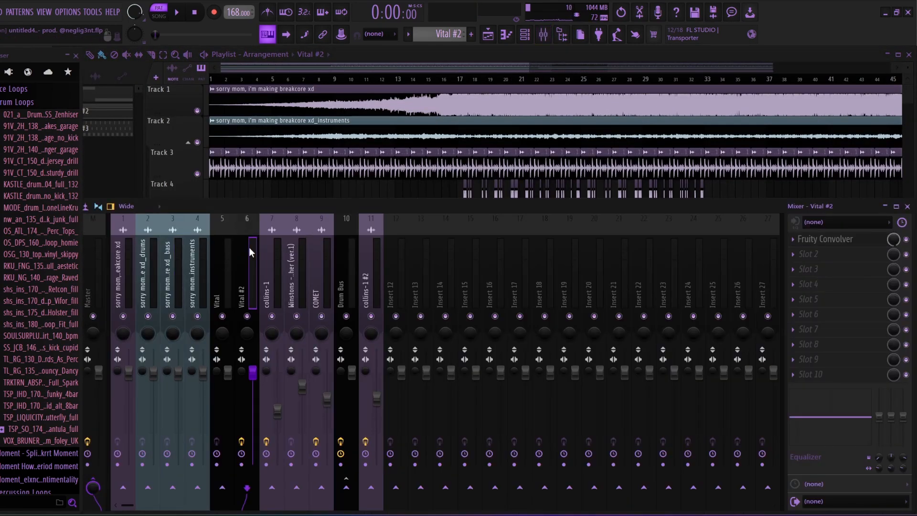
click(855, 239)
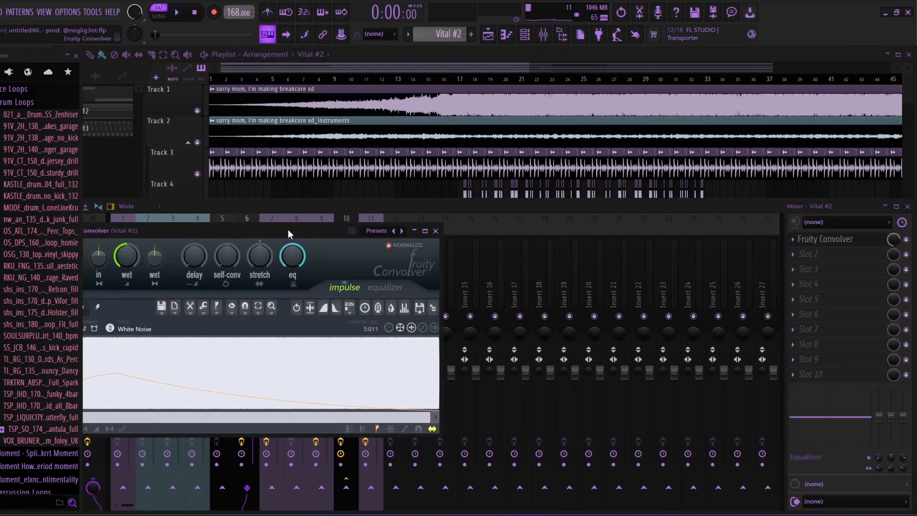
View the Fruity Convolver preset list for the Vital #2 track and close the effect window.
click(433, 199)
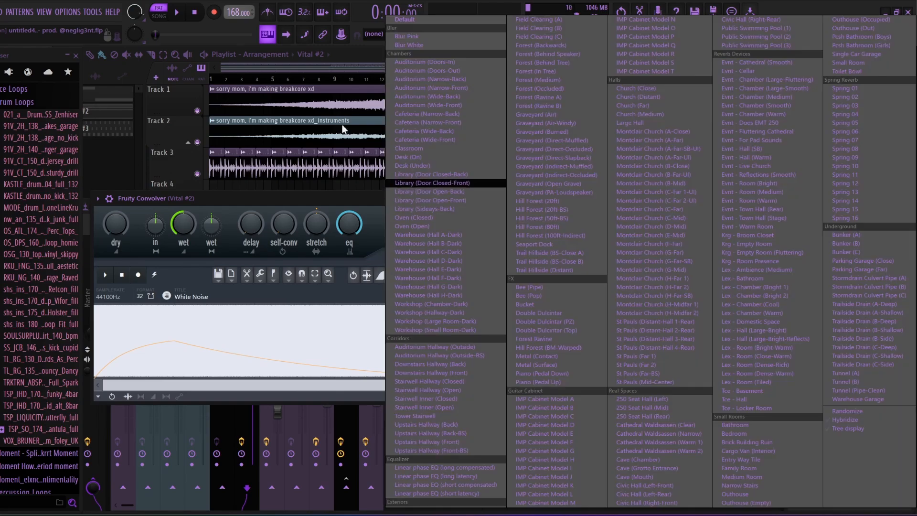
click(299, 188)
click(544, 35)
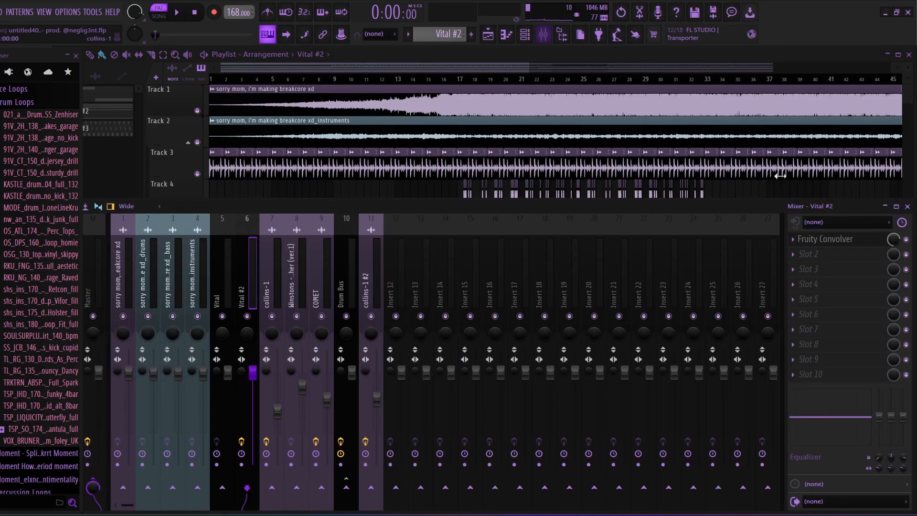
Check the exact mix level of the Fruity Convolver slot on the Vital #2 mixer track, leaving the value as it is.
right_click(895, 245)
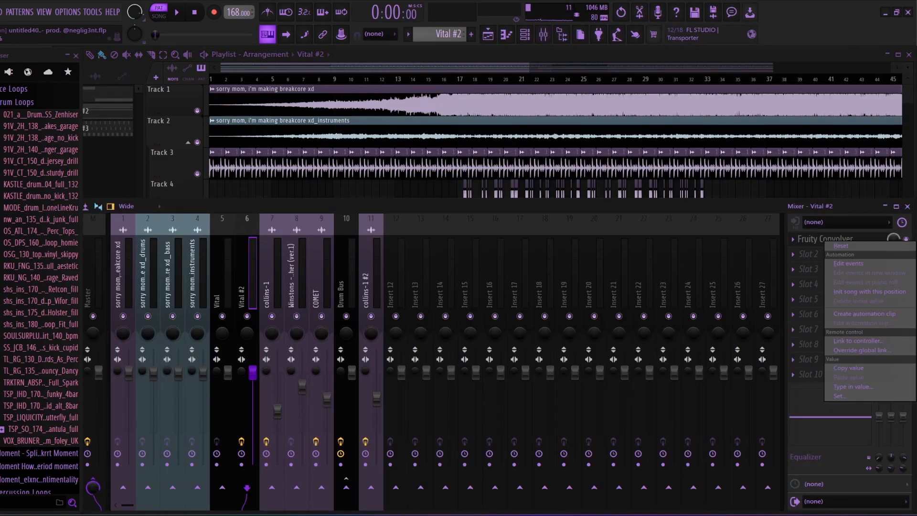
click(878, 370)
drag(800, 383, 566, 258)
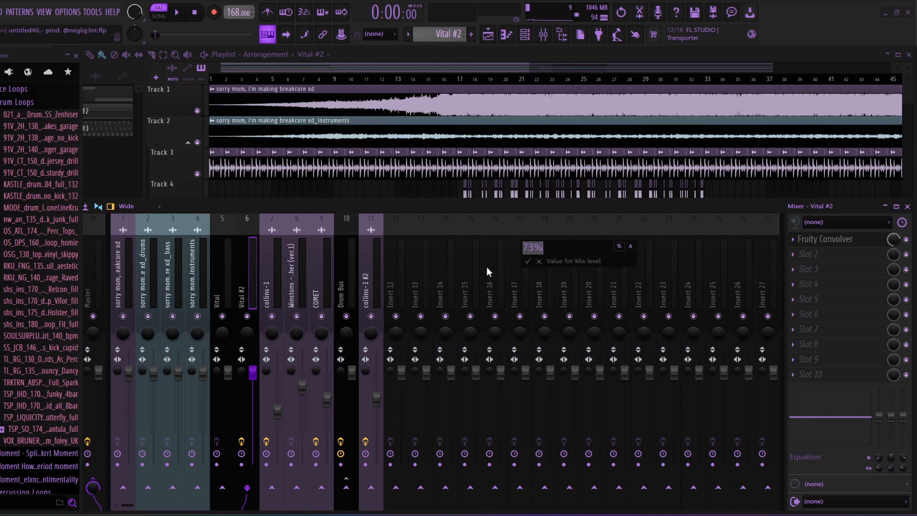
click(539, 261)
key(F9)
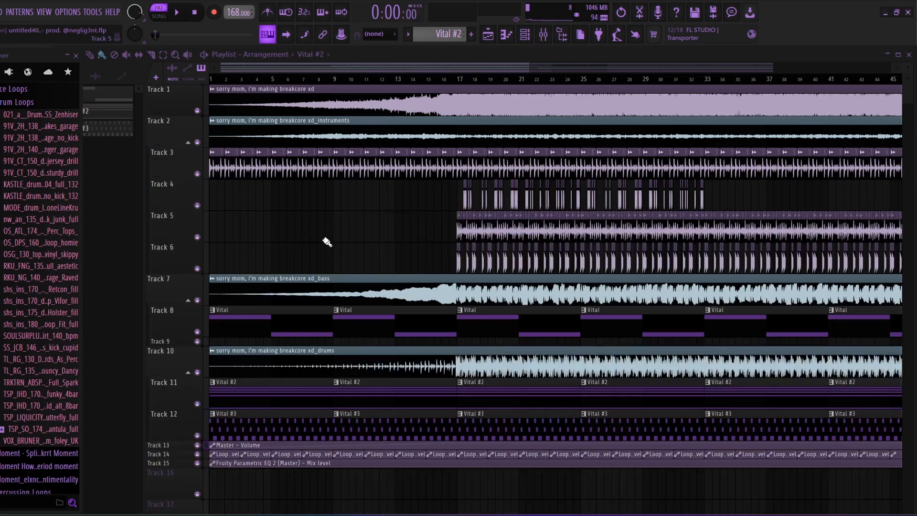
Open the Vital bass pattern from Track 8 in the piano roll and play back its A#2 and F#2 notes.
double_click(291, 322)
drag(480, 136, 260, 136)
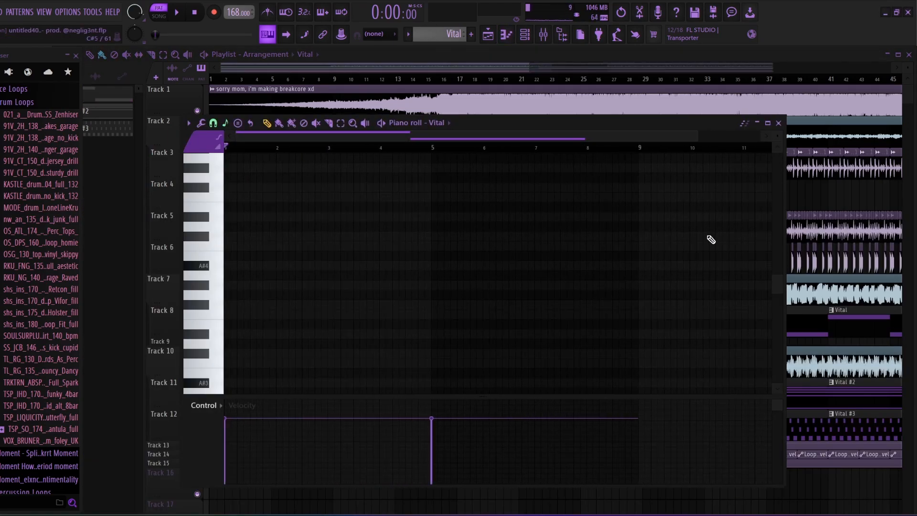
drag(778, 288, 759, 358)
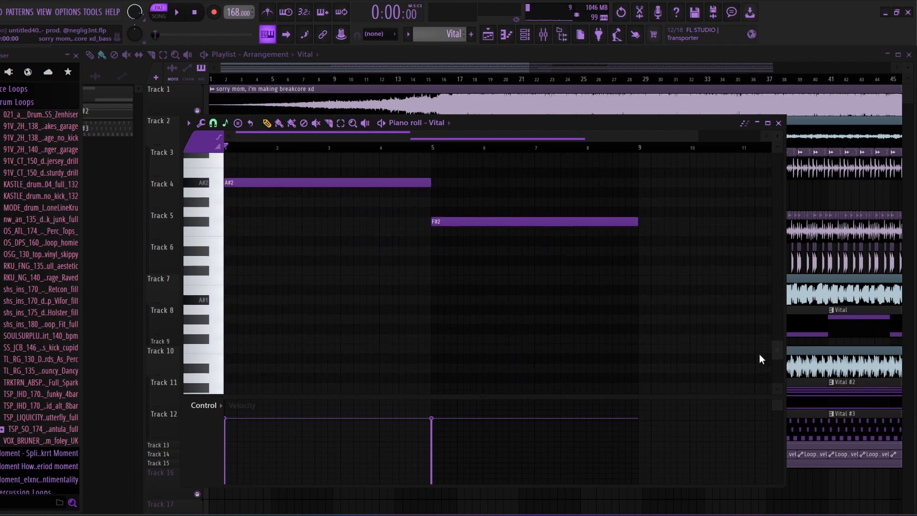
scroll(760, 361, up, 3)
click(176, 19)
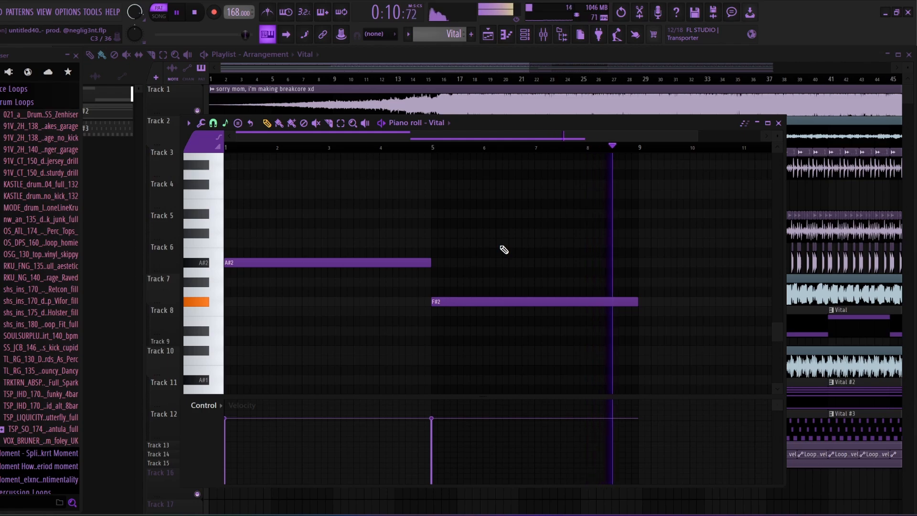
Stop playback and check the Vital mixer track for effects.
click(529, 34)
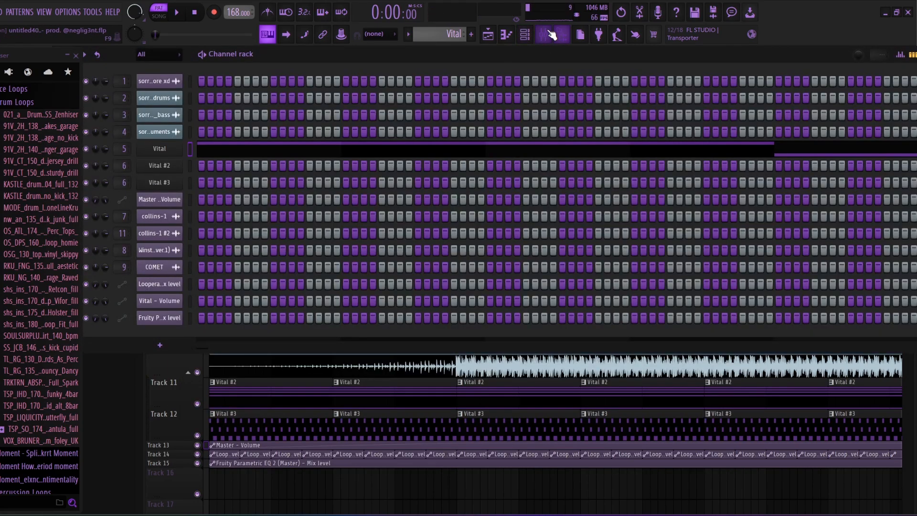
click(544, 35)
click(222, 260)
key(F9)
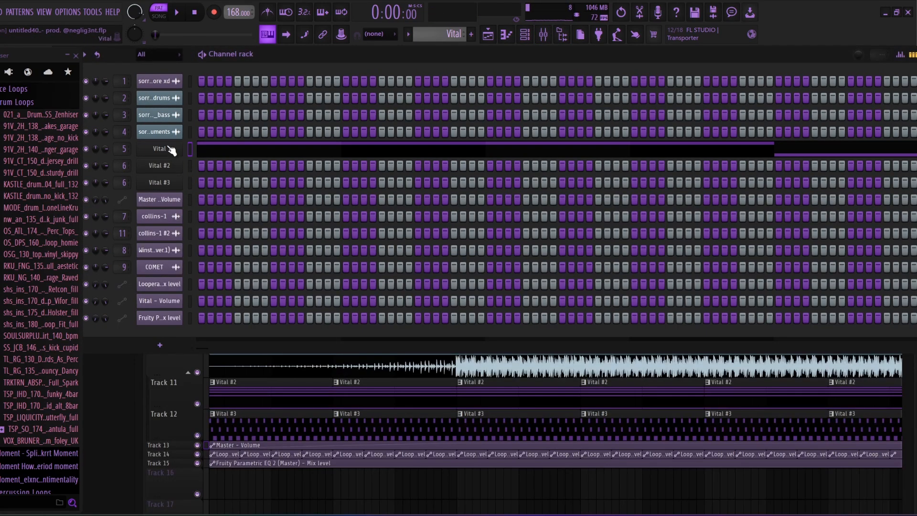
Open the Vital bass synth, examine its voice and effects settings, and close the synth and piano roll.
right_click(174, 148)
click(206, 149)
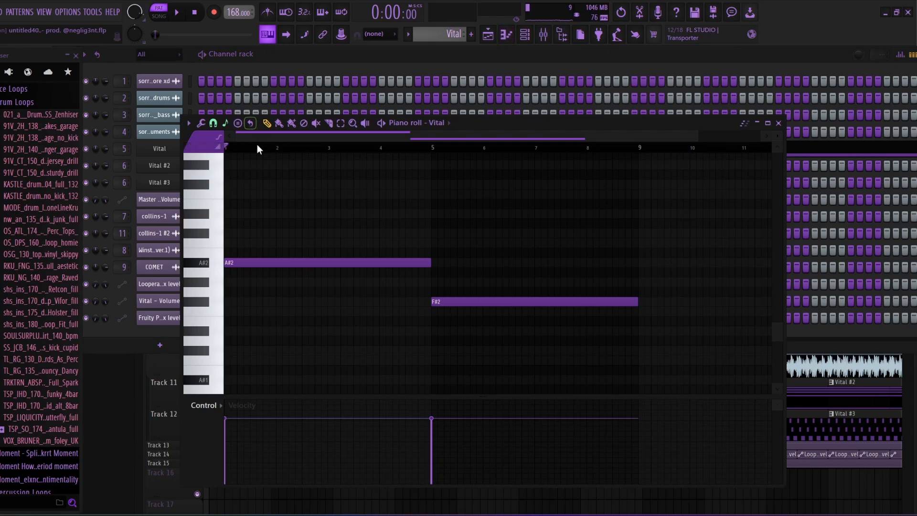
drag(263, 201, 247, 123)
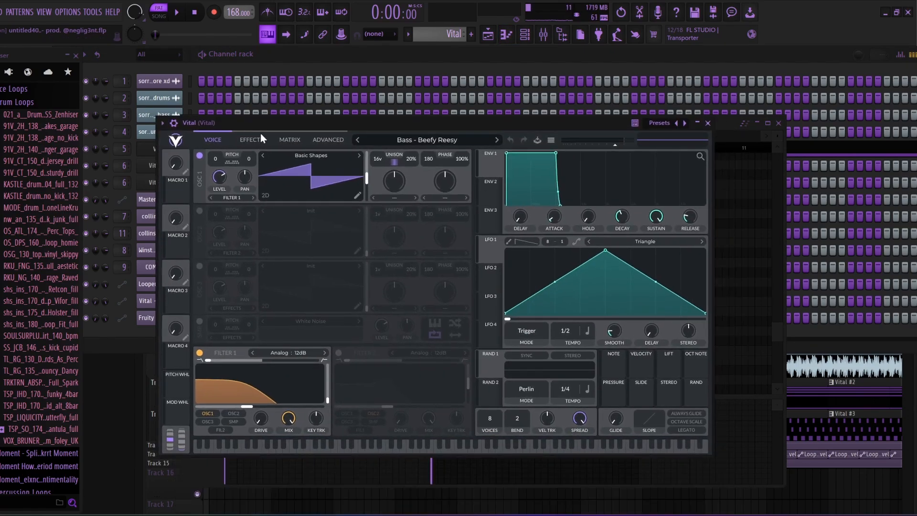
click(256, 140)
drag(424, 127, 386, 118)
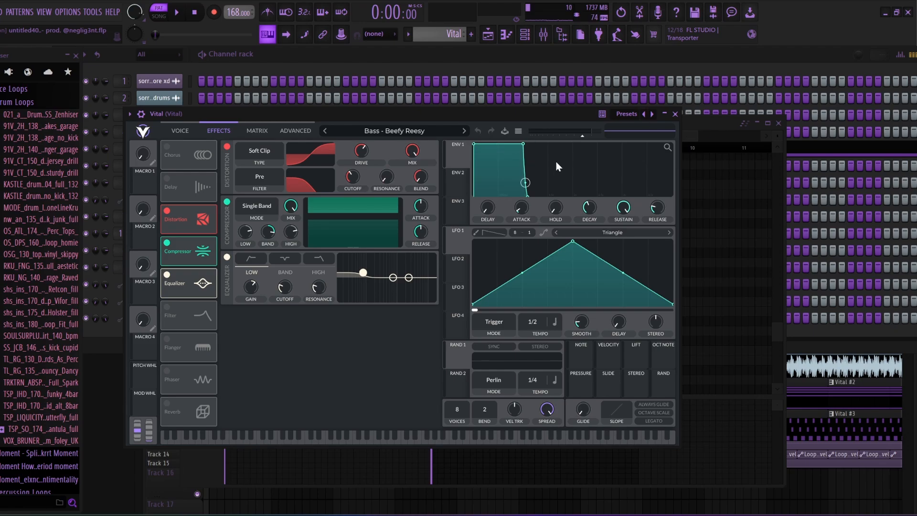
click(675, 115)
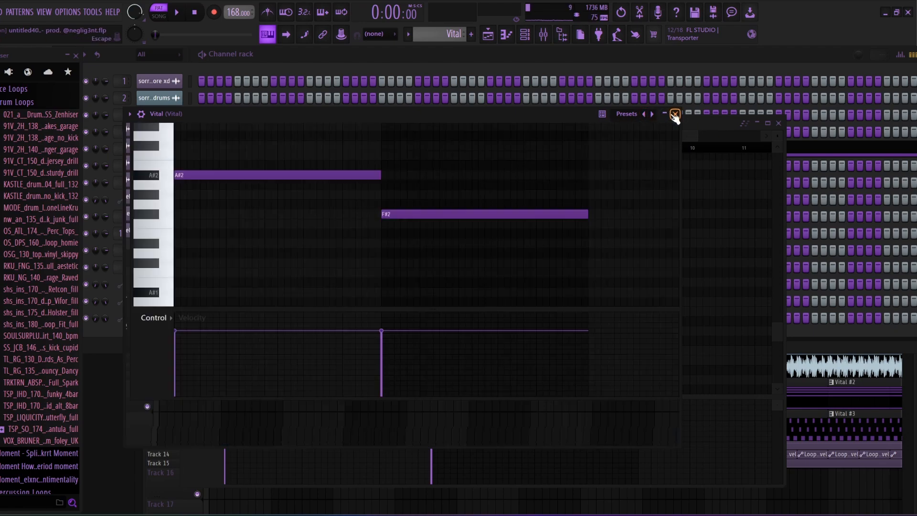
key(Escape)
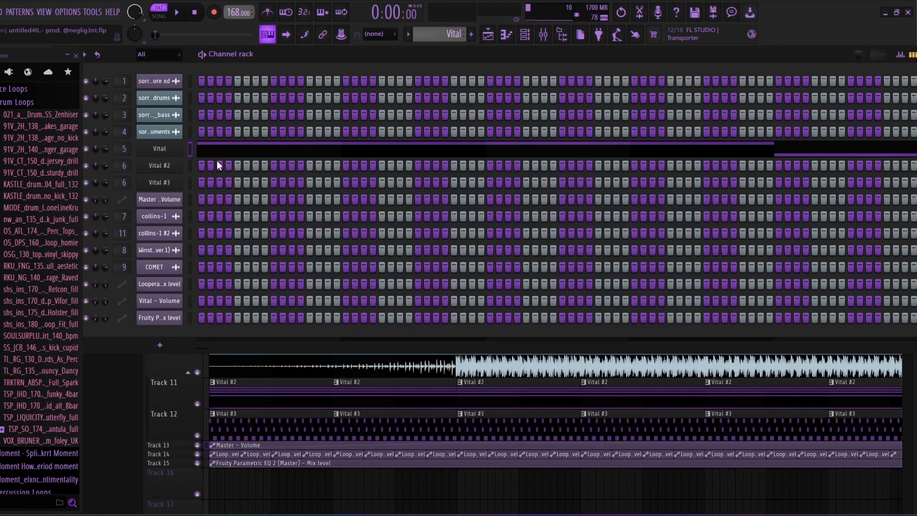
Open the Vital #3 pattern in the piano roll and play back its F7, D#7 and C#7 melody.
click(313, 436)
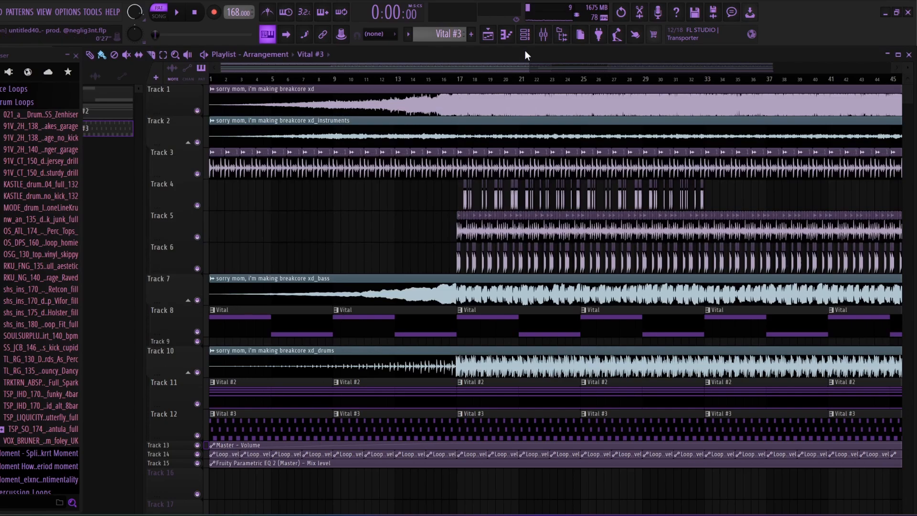
key(F6)
right_click(193, 184)
click(199, 179)
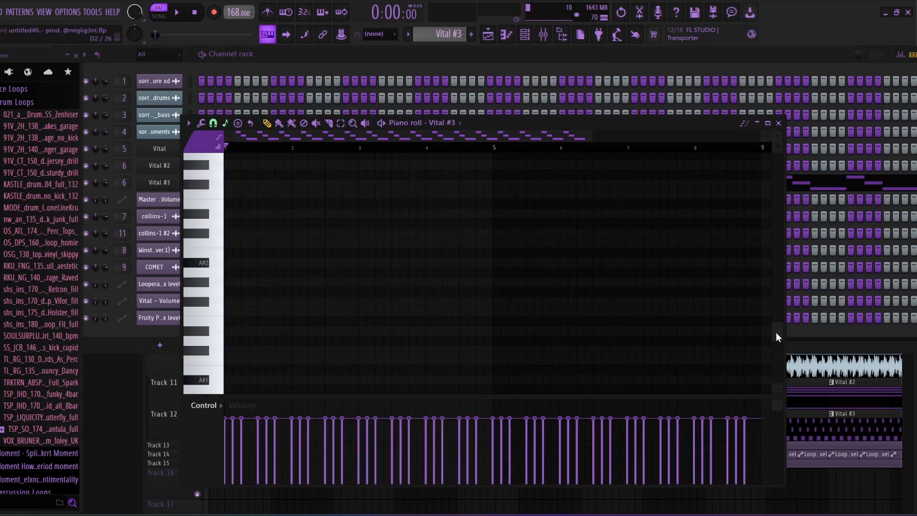
drag(775, 332, 772, 222)
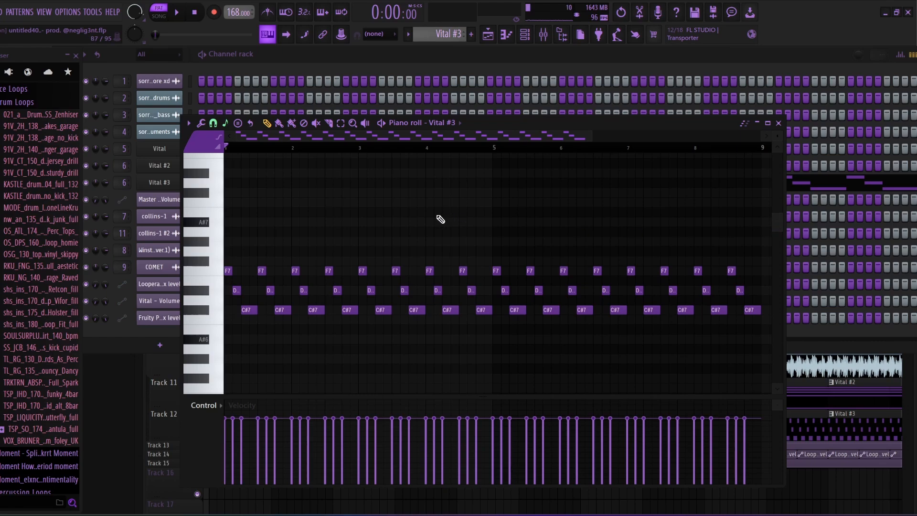
key(space)
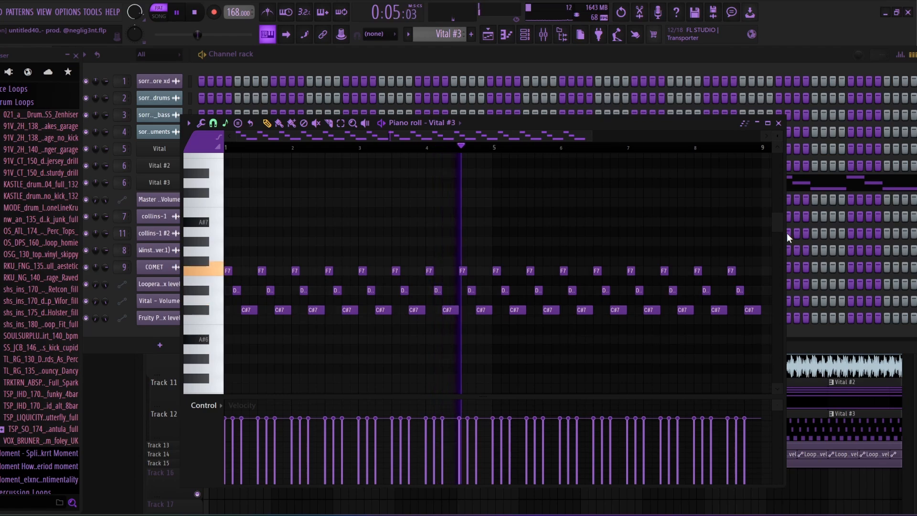
key(space)
Check the effects on the Vital #2 mixer track, and close the mixer and the Vital #3 piano roll.
key(F9)
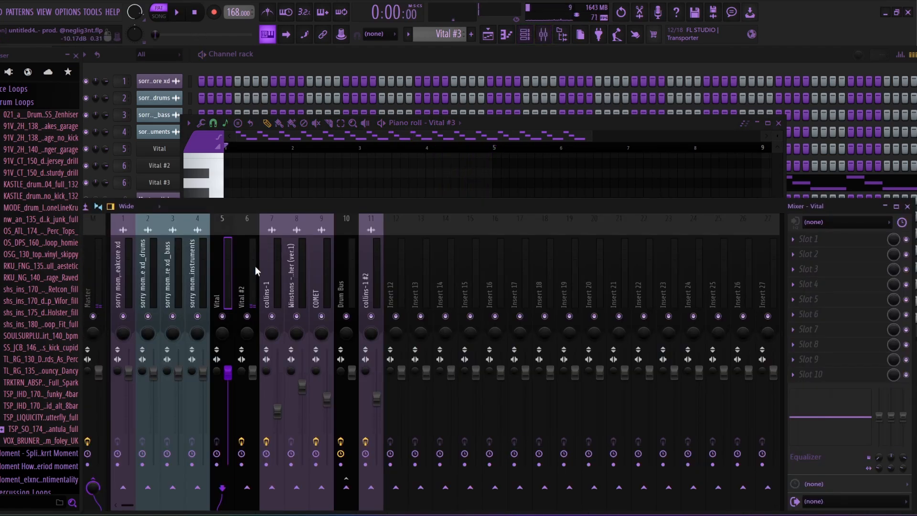
click(244, 273)
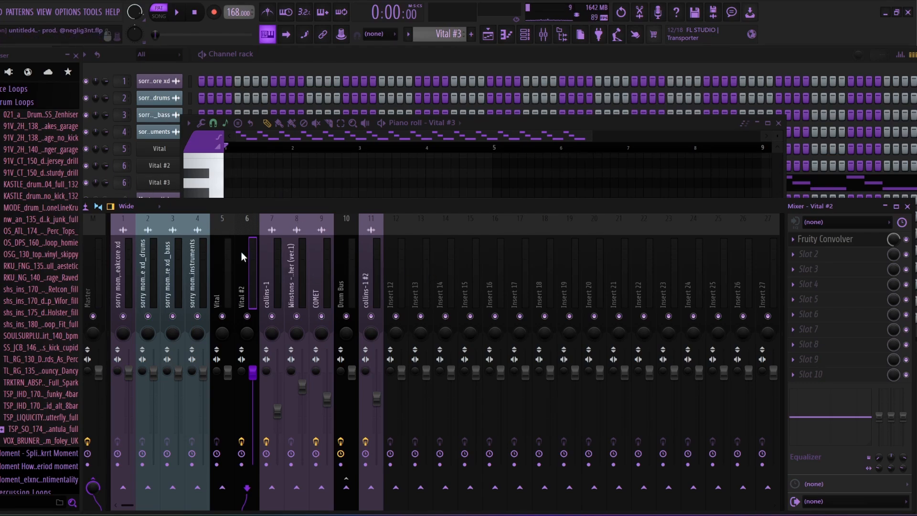
key(F9)
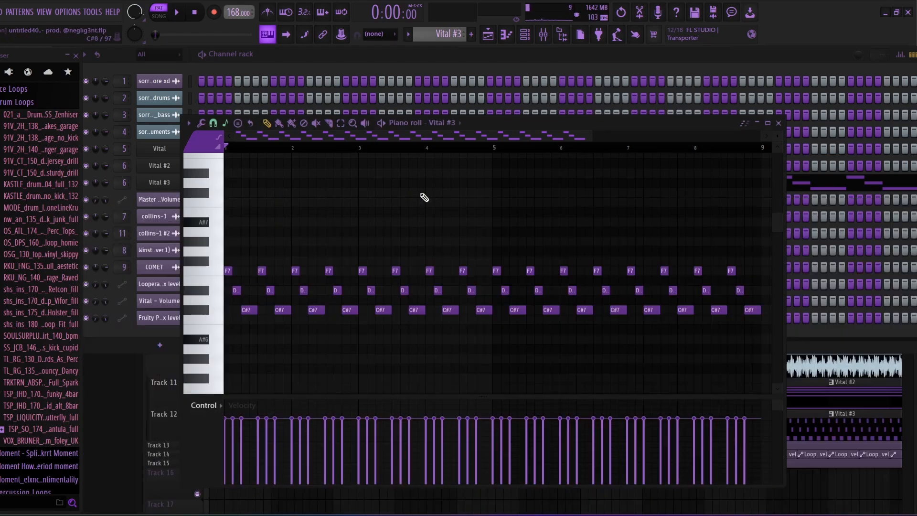
key(F7)
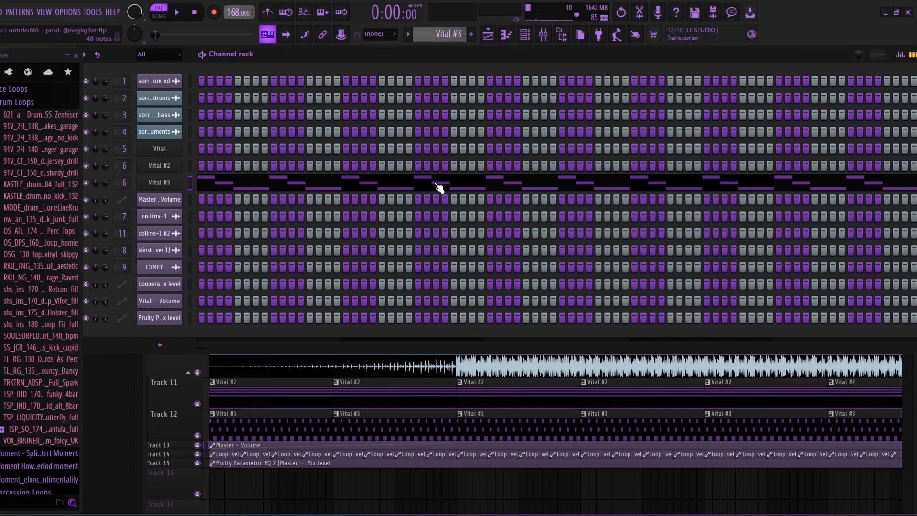
Solo Track 3 in the playlist and view the audio clip settings of its collins-1 drum break.
key(F6)
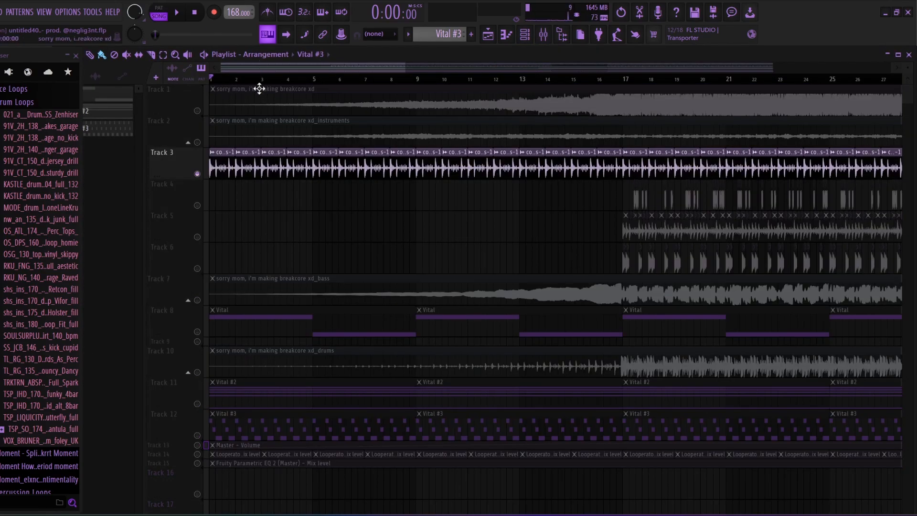
ctrl+scroll(267, 89, up, 6)
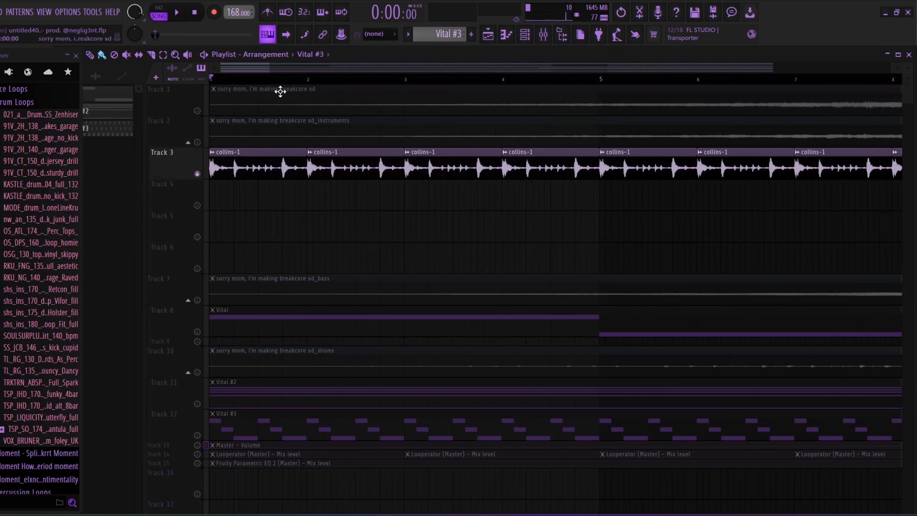
double_click(264, 168)
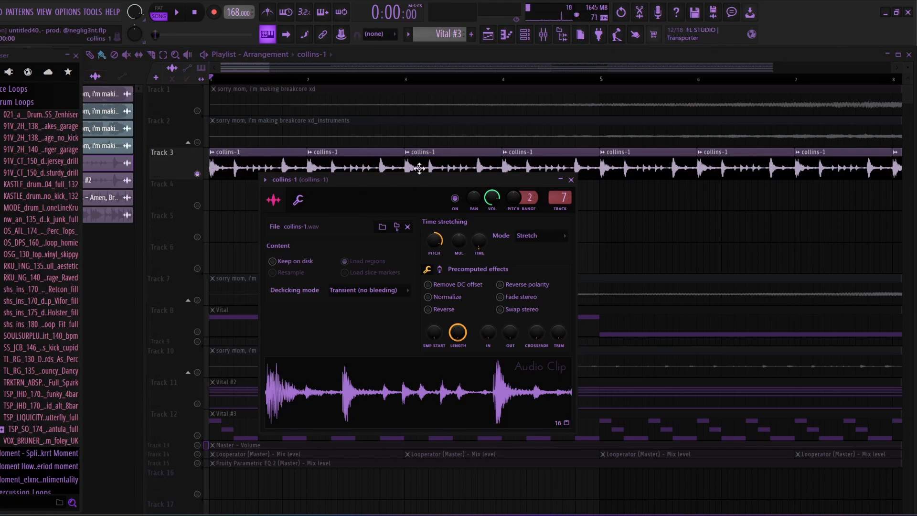
key(Escape)
Find the Breaks folder of the DNB drum kit in the browser and preview the original collins-1 sample.
scroll(3, 125, down, 4)
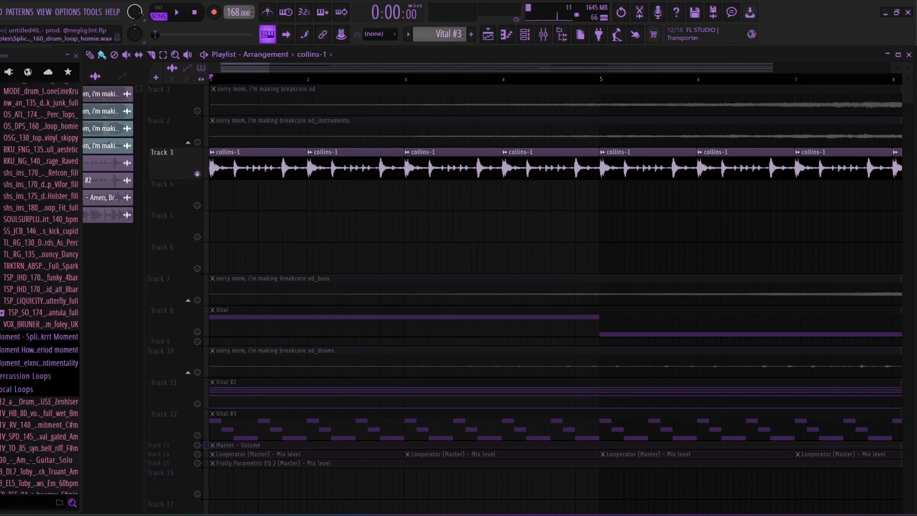
scroll(39, 288, up, 10)
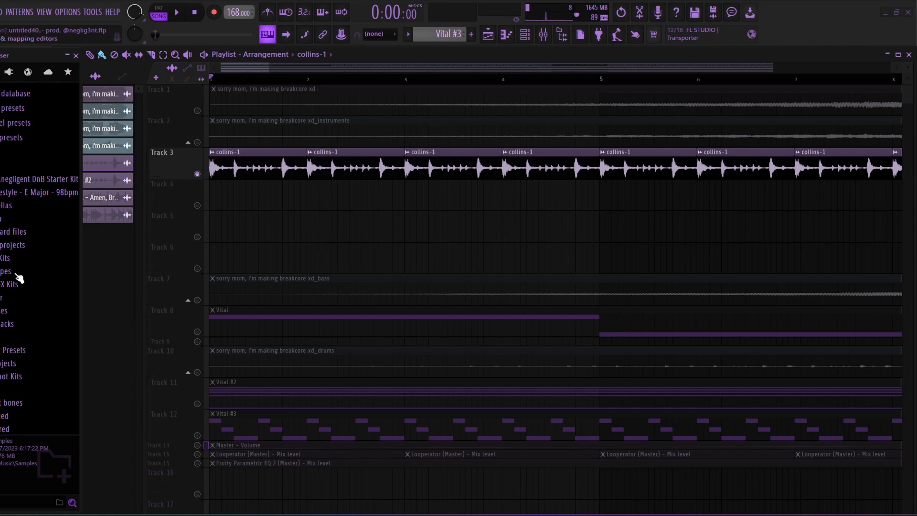
click(7, 256)
click(3, 271)
click(32, 249)
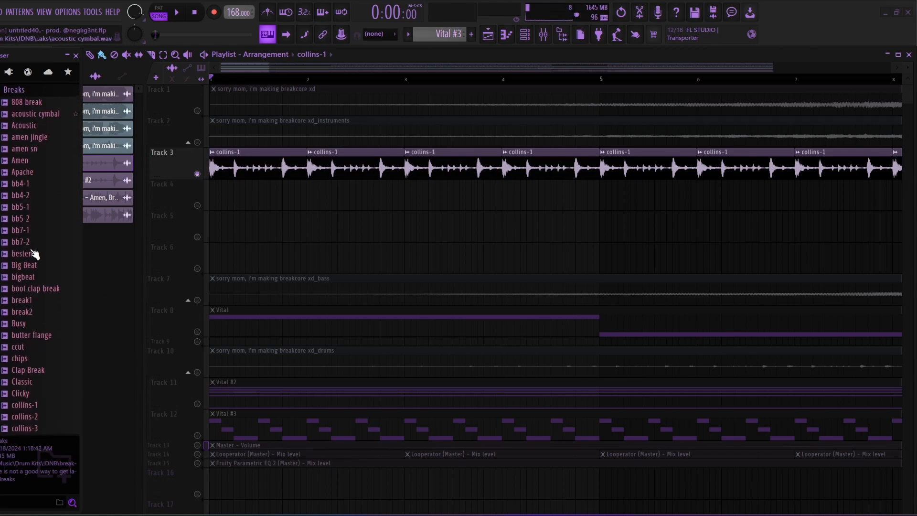
scroll(57, 315, down, 5)
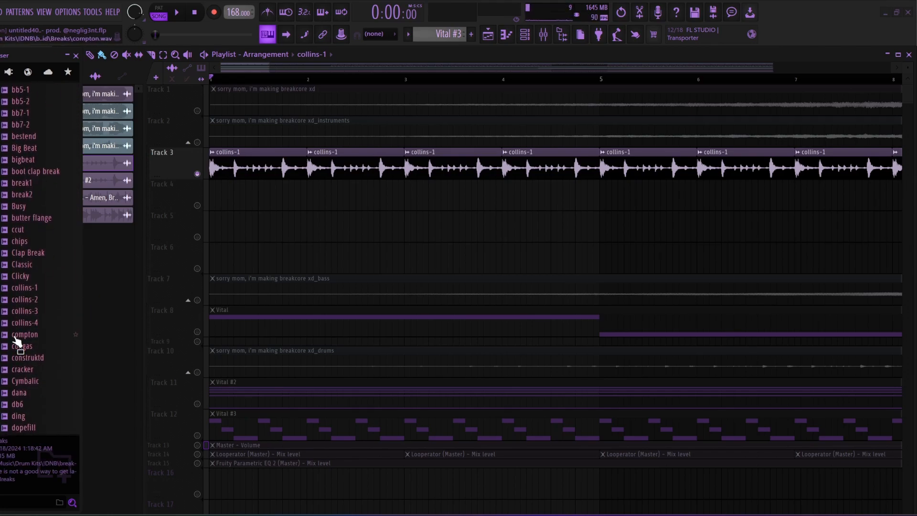
click(27, 288)
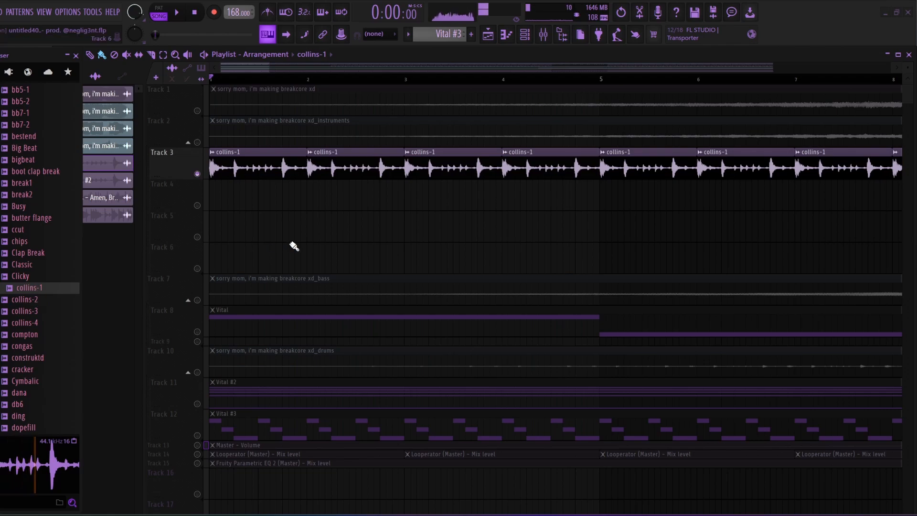
key(space)
click(193, 16)
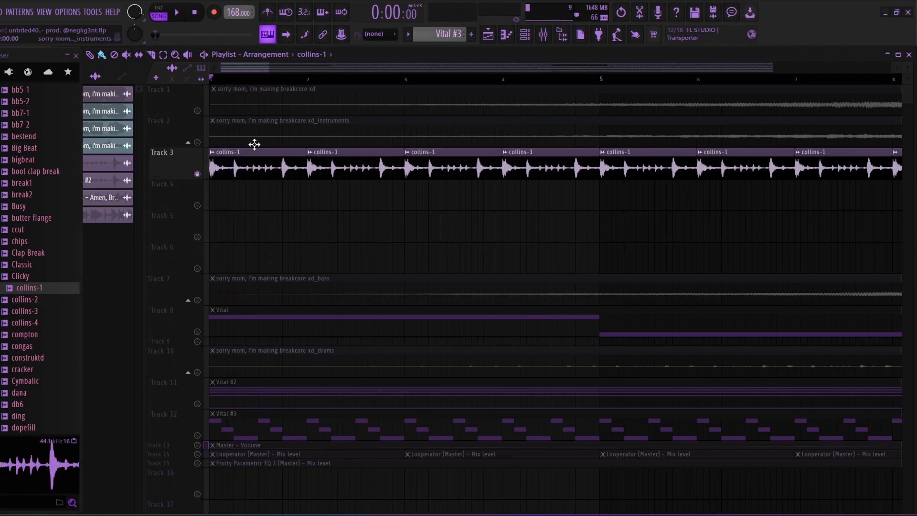
Check the time-stretching pitch of the collins-1 clip on Track 3 and return to the playlist start.
double_click(260, 157)
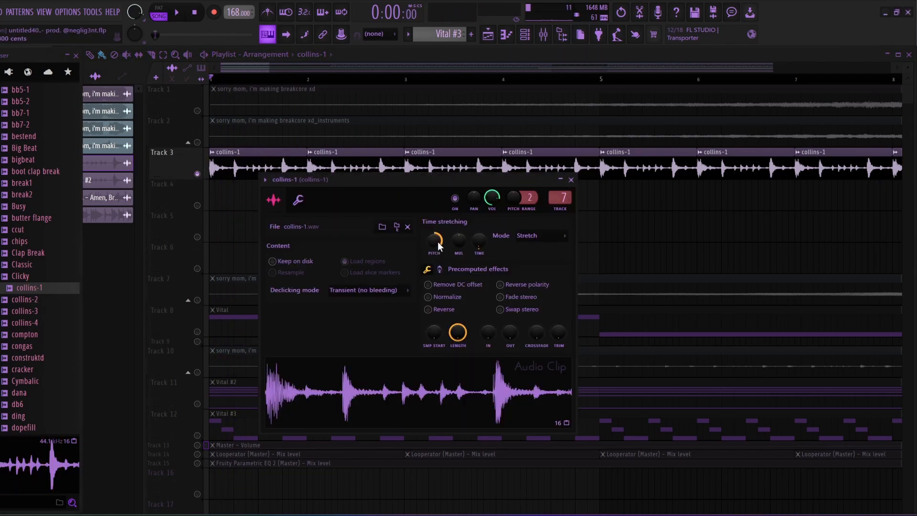
right_click(649, 235)
scroll(249, 130, down, 3)
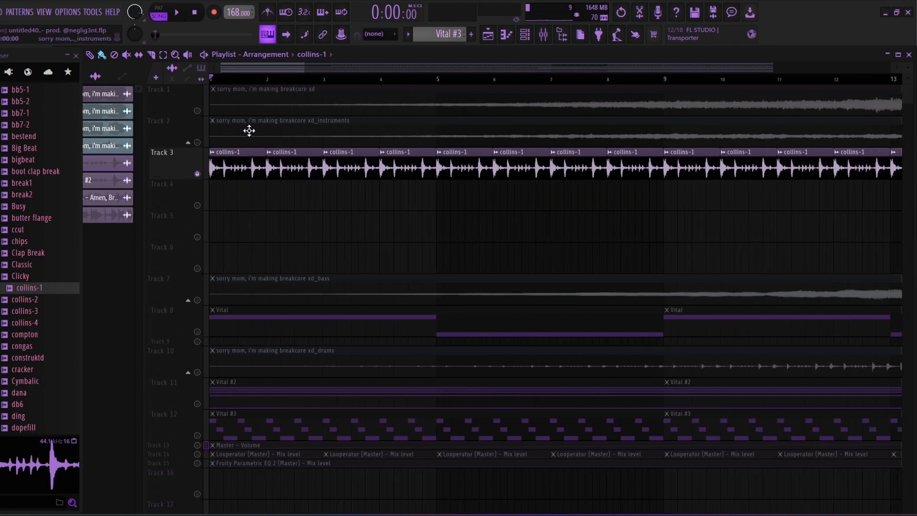
drag(239, 78, 208, 80)
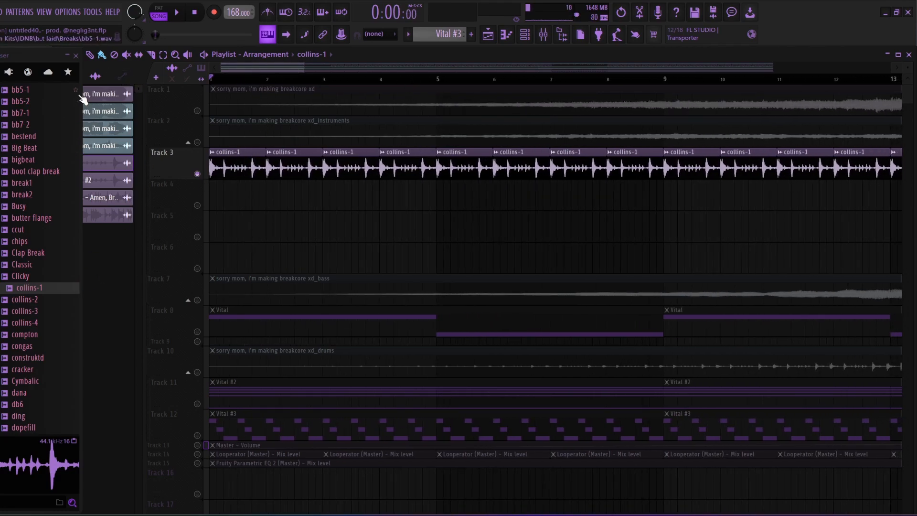
Play the soloed collins-1 drum break on Track 3 from the start of the arrangement and stop it.
scroll(390, 87, down, 4)
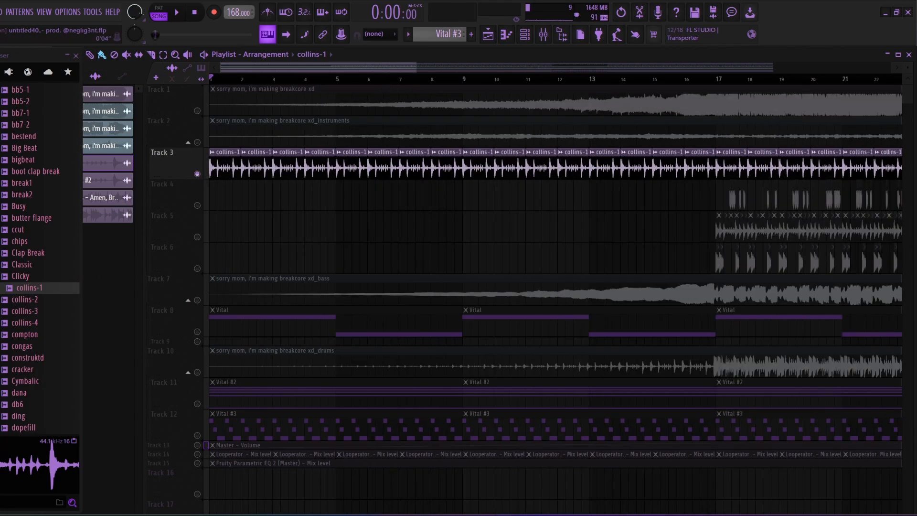
key(space)
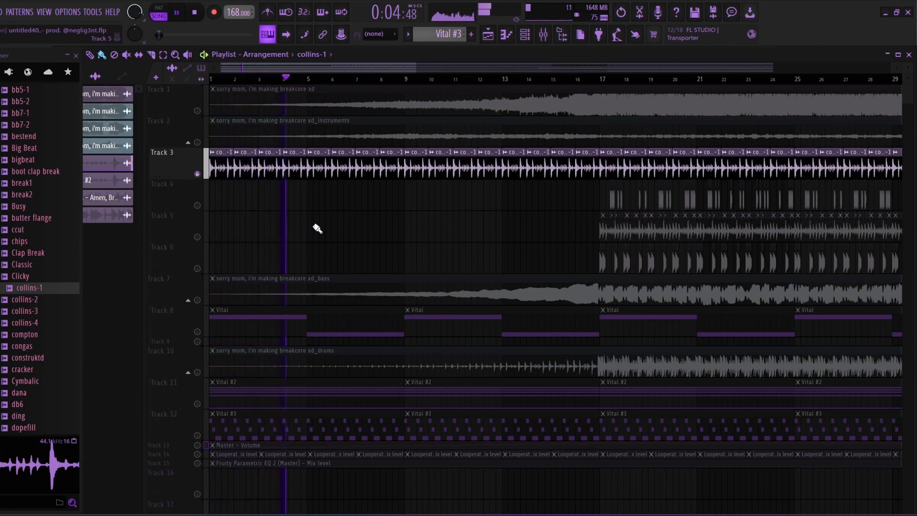
key(space)
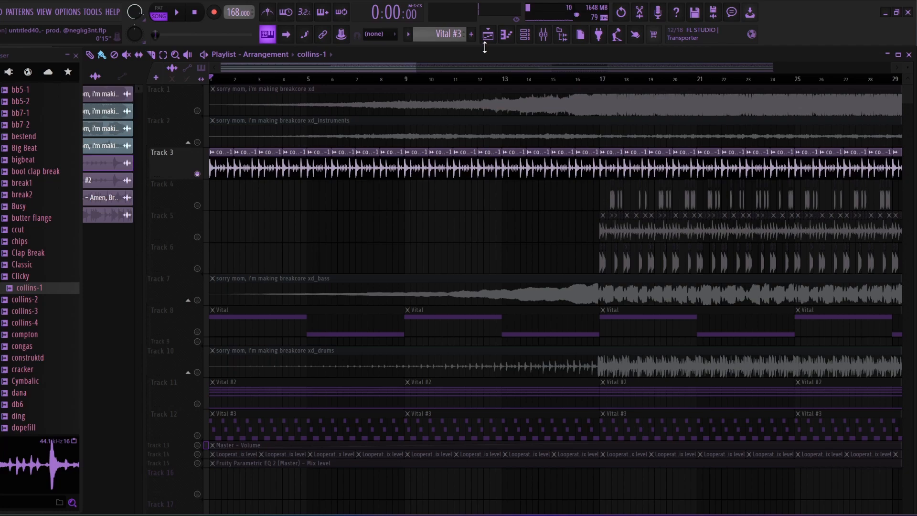
Load the Small Studio preset in Fruity Reeverb 2 on the collins-1 mixer track, and close the plugin and mixer.
click(547, 37)
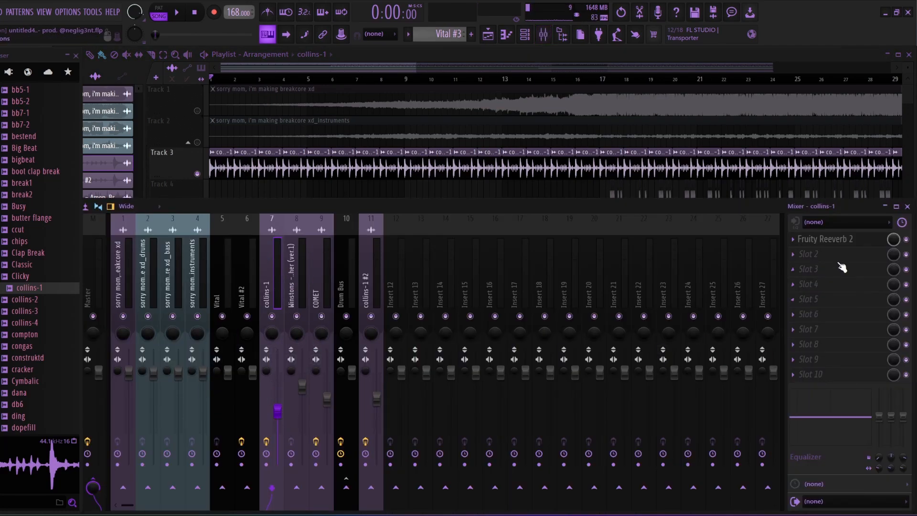
click(833, 239)
drag(393, 123, 382, 141)
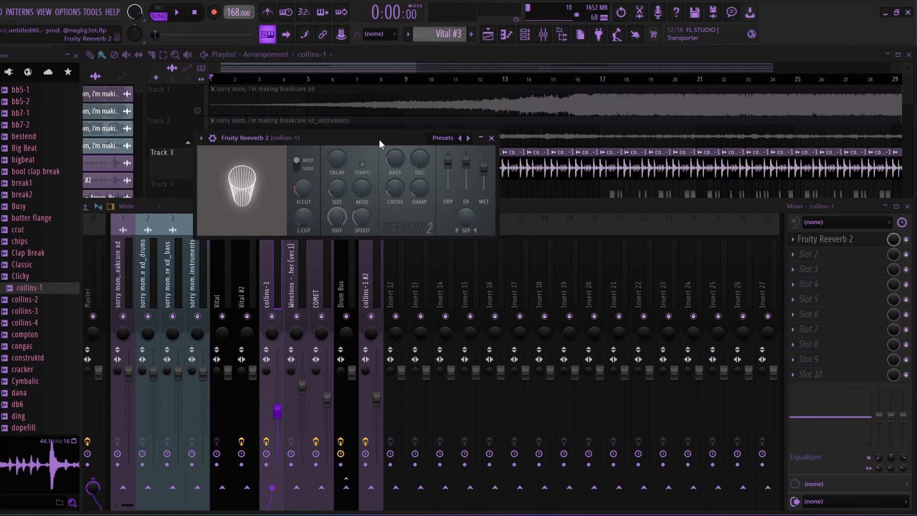
click(443, 138)
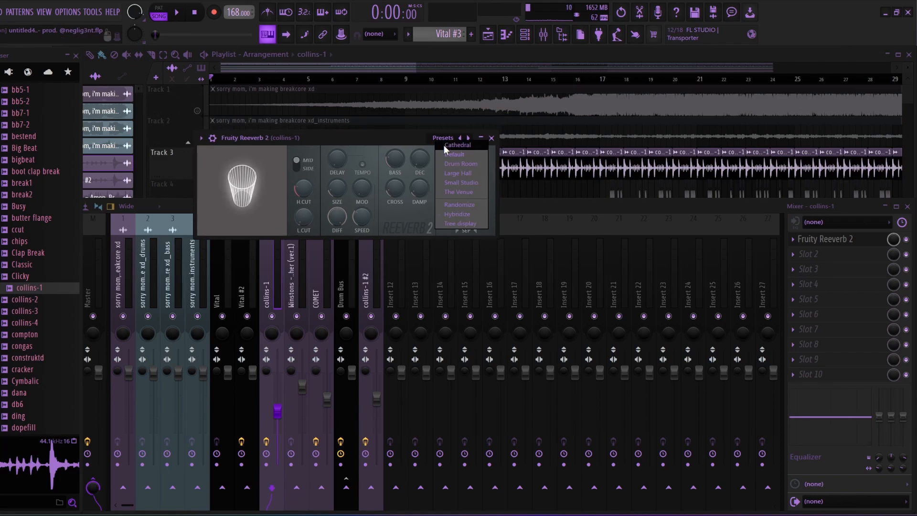
click(477, 186)
click(491, 138)
key(F9)
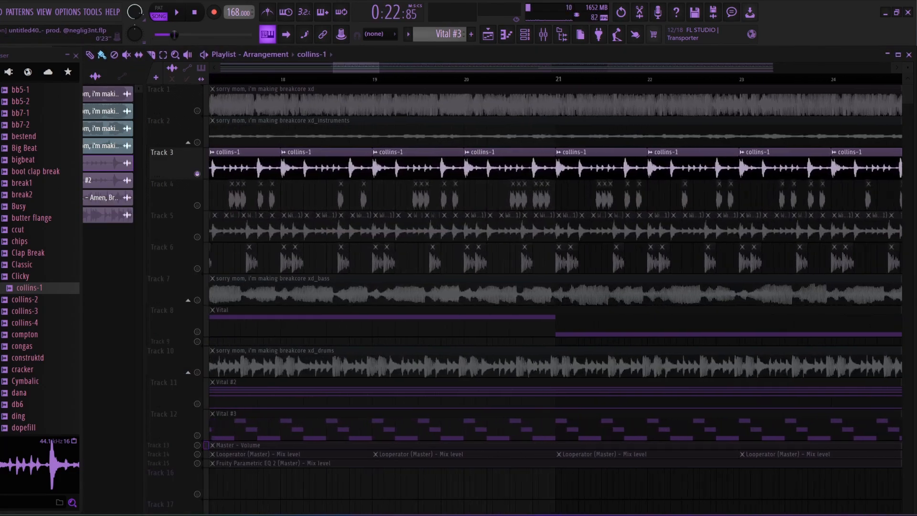
Solo Track 4 in the playlist and play its chopped collins-1 #2 clips from bar 17.
scroll(555, 287, up, 3)
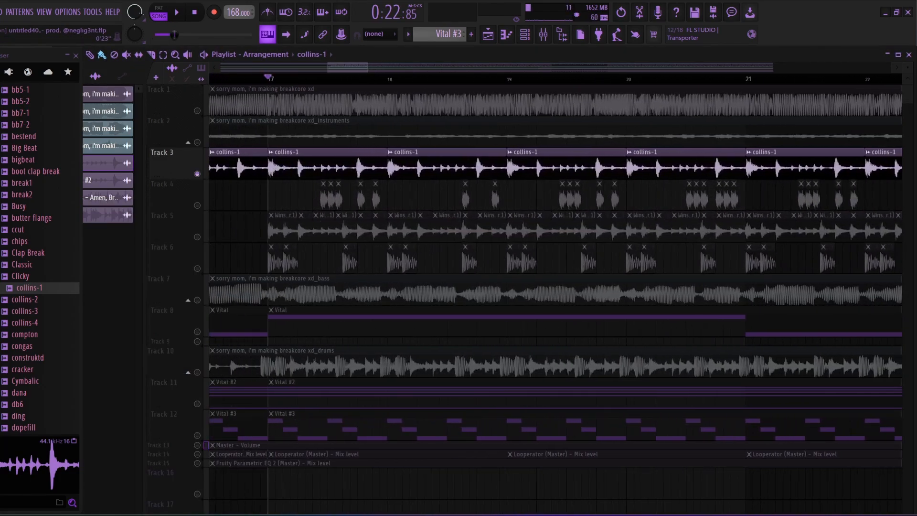
click(200, 206)
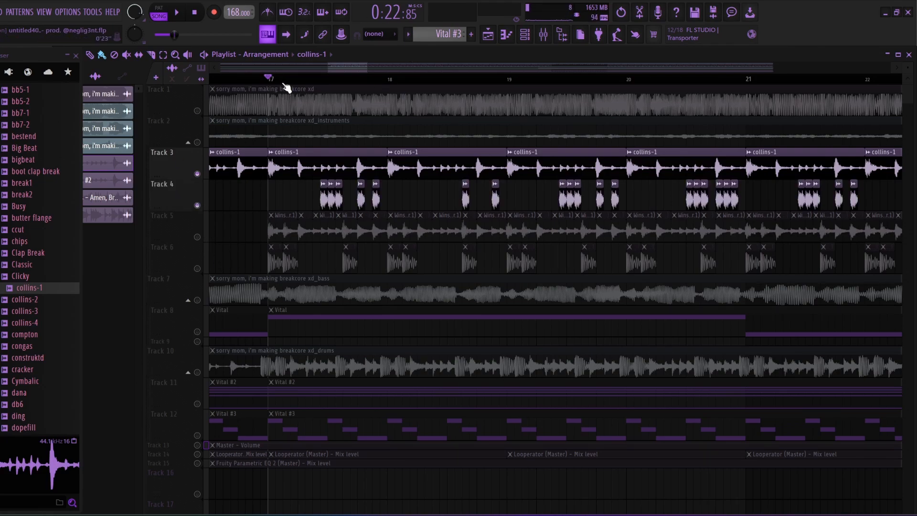
scroll(286, 87, left, 3)
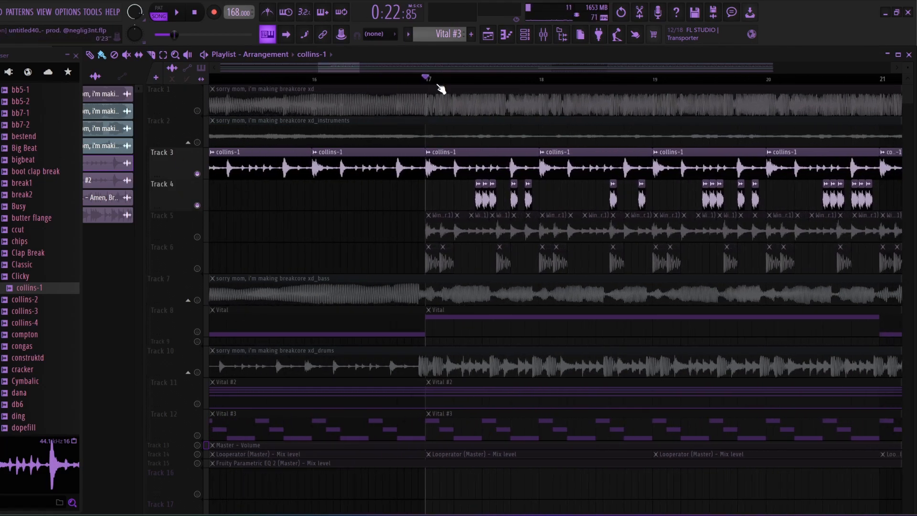
scroll(440, 88, up, 2)
right_click(195, 202)
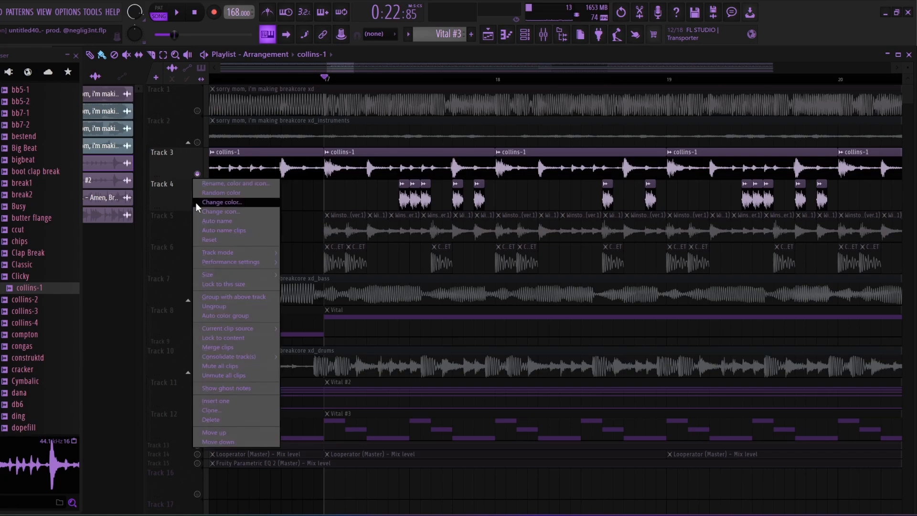
click(196, 202)
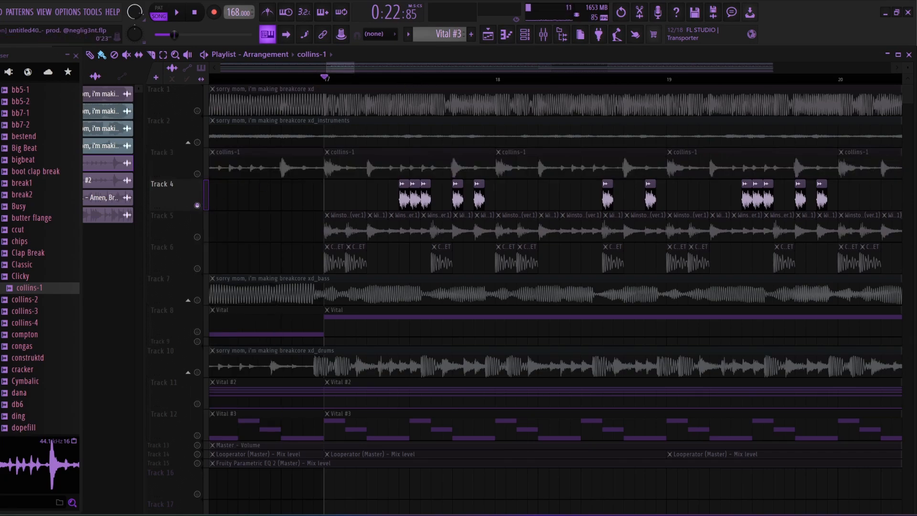
scroll(403, 84, down, 2)
key(space)
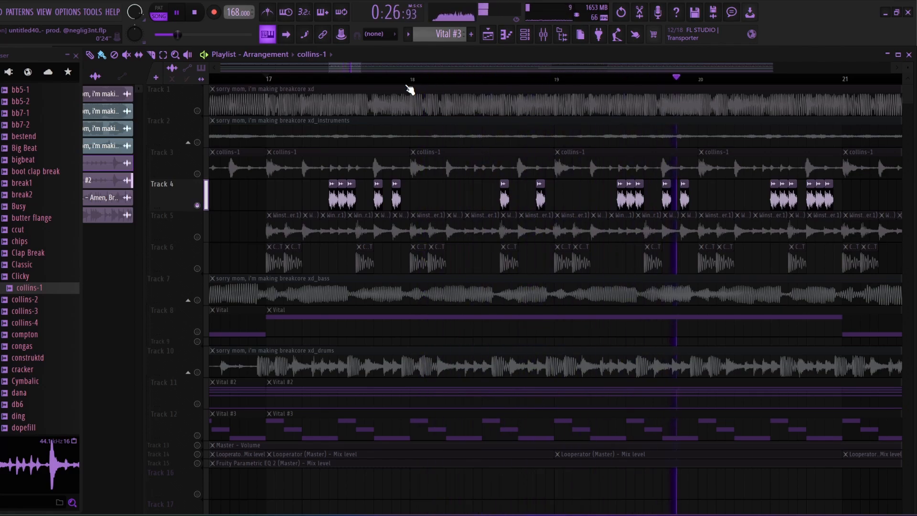
key(space)
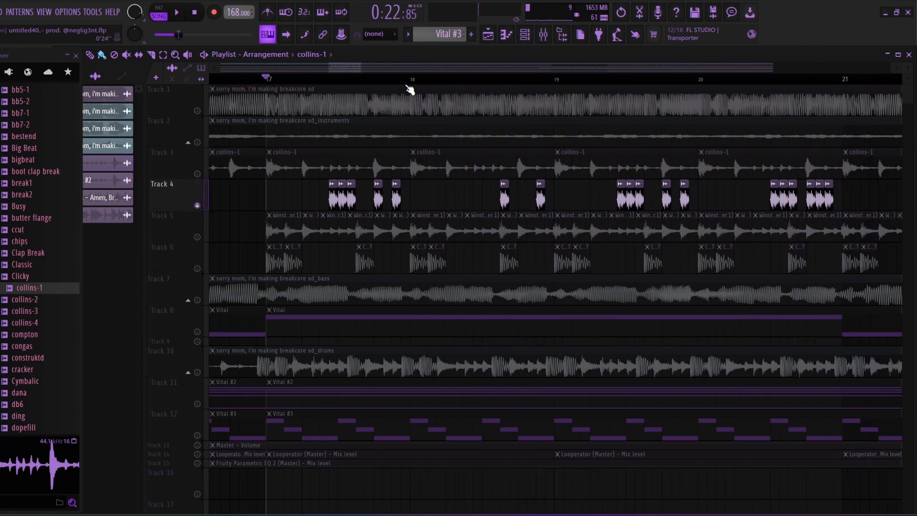
Review the audio clip settings of collins-1 #2 on Track 4 and set its pitch range to 4 semitones.
double_click(349, 191)
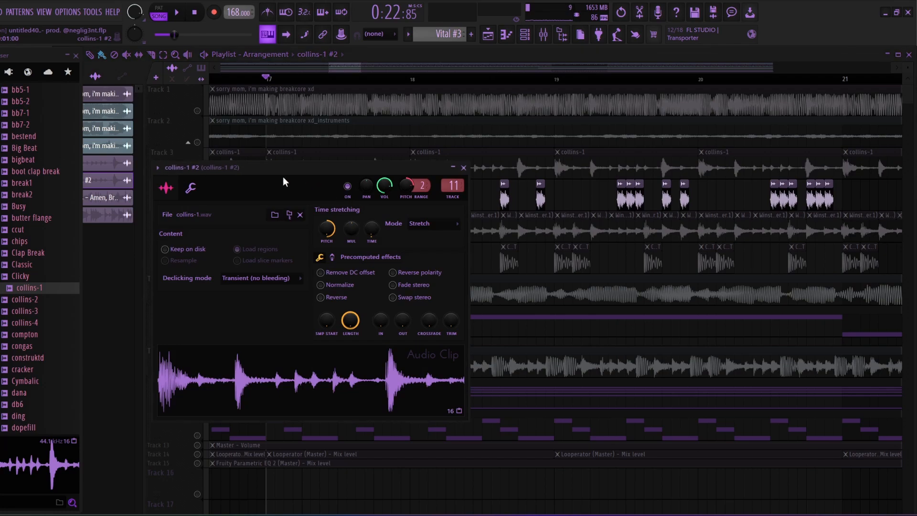
drag(283, 176, 376, 159)
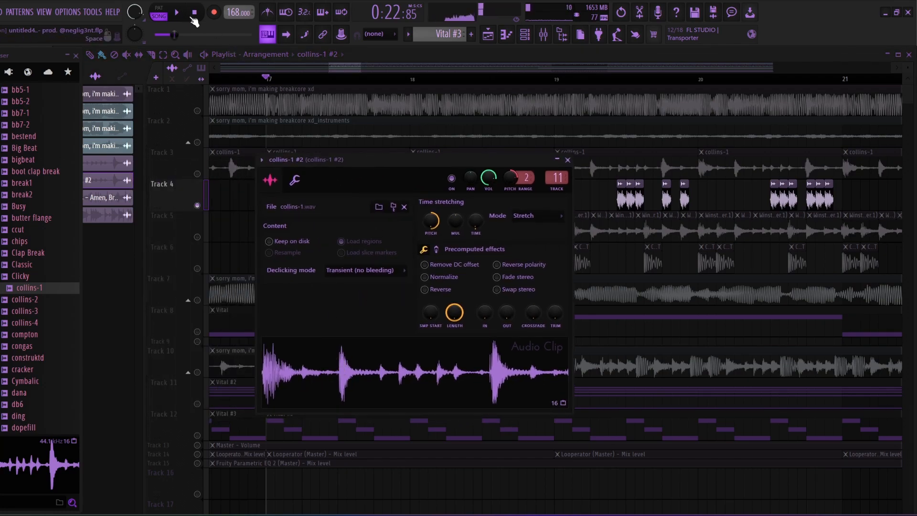
click(193, 14)
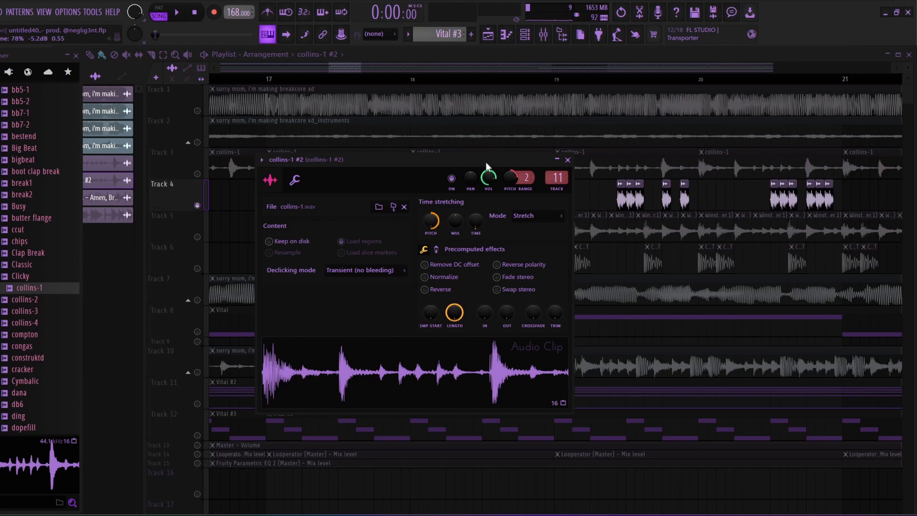
drag(486, 165, 381, 178)
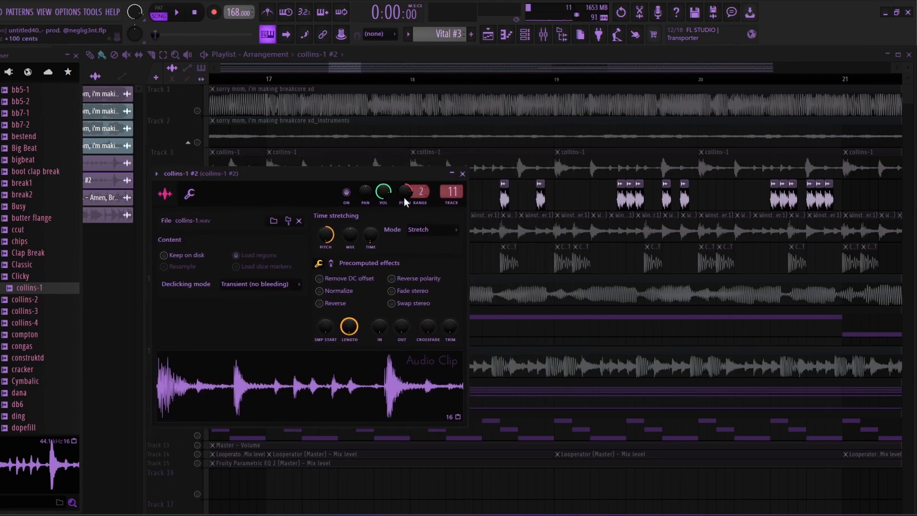
drag(417, 178, 418, 196)
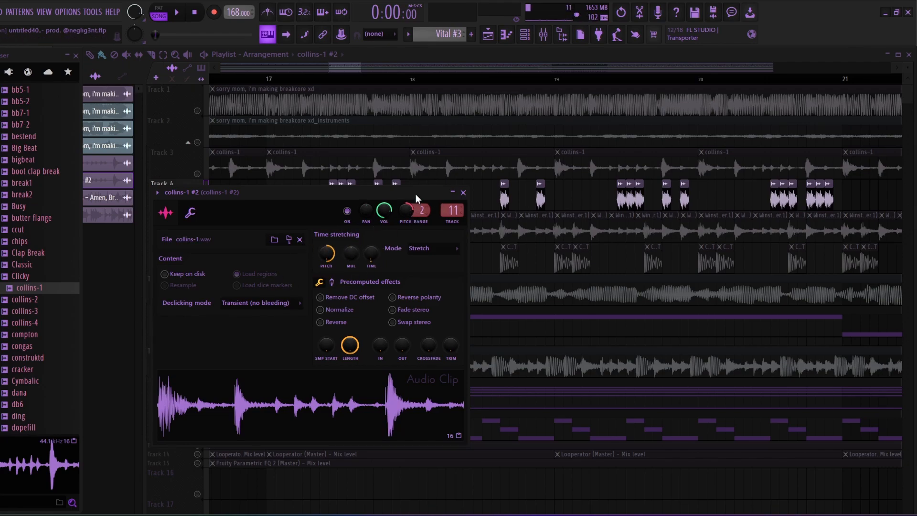
drag(416, 195, 419, 211)
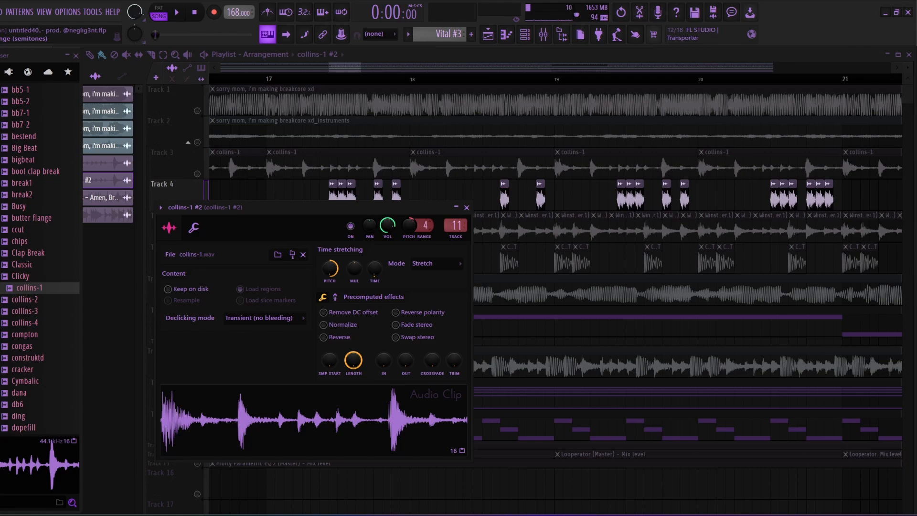
click(466, 208)
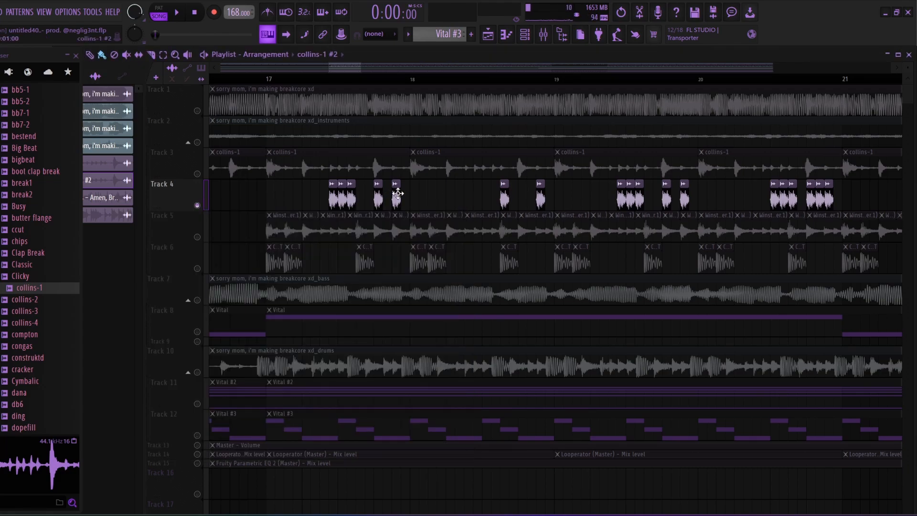
Look over the Track 4 clips across the arrangement and solo the Winstons Amen break on Track 5.
double_click(398, 193)
scroll(570, 87, down, 6)
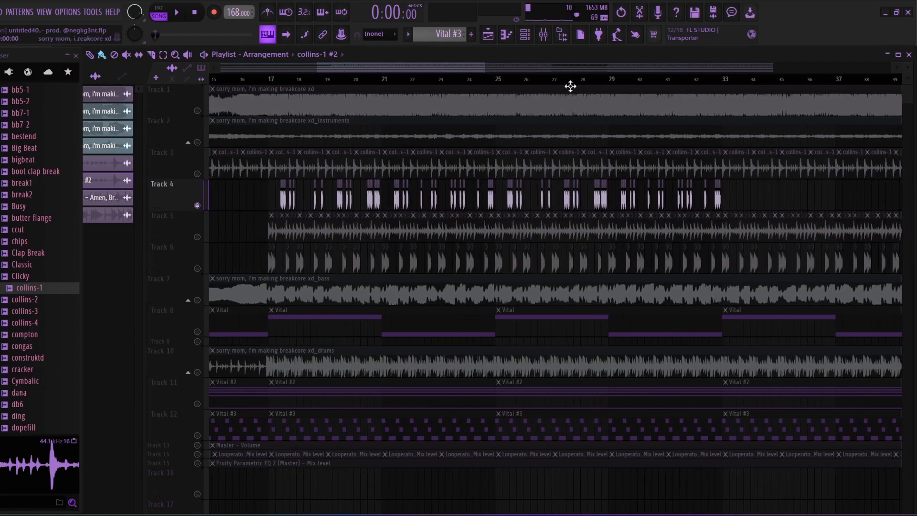
drag(458, 68, 649, 84)
drag(372, 67, 334, 82)
click(197, 237)
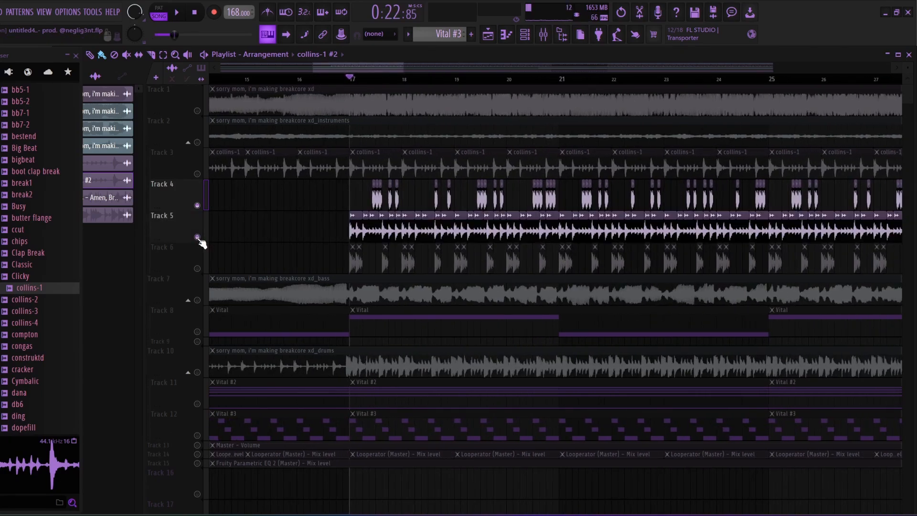
right_click(197, 269)
click(197, 238)
drag(402, 68, 421, 67)
scroll(366, 132, up, 5)
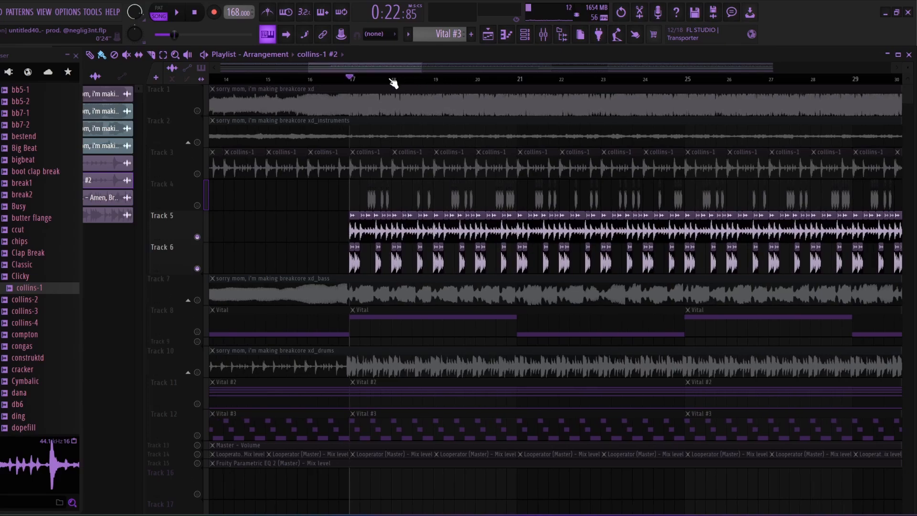
click(199, 246)
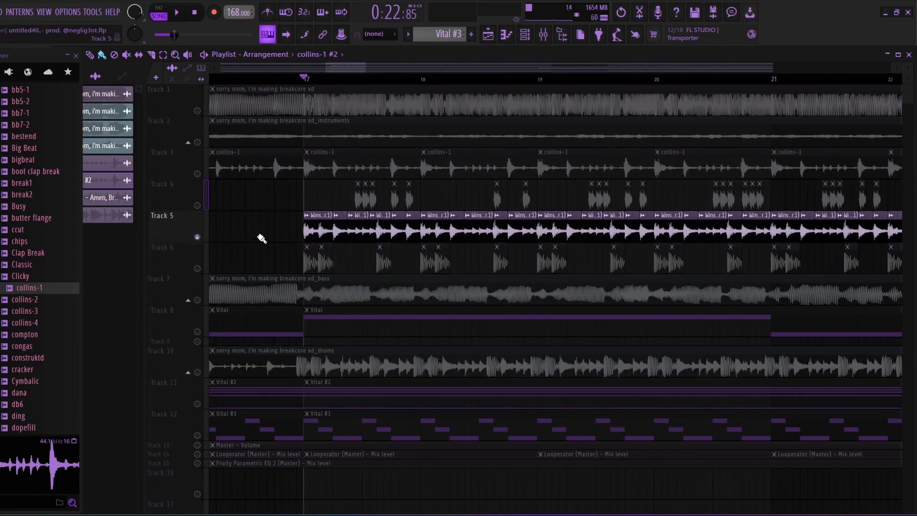
Play the soloed Winstons Amen break chops on Track 5 from bar 17 and stop playback.
key(space)
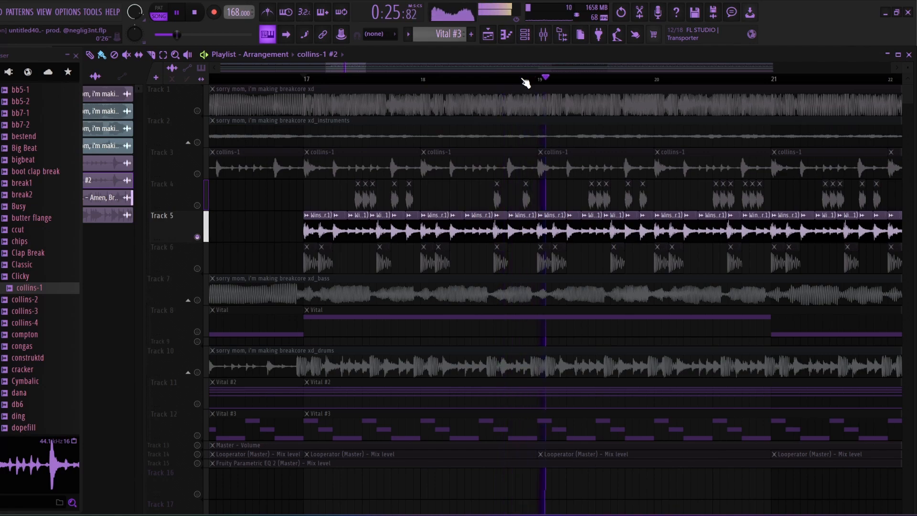
scroll(524, 82, down, 2)
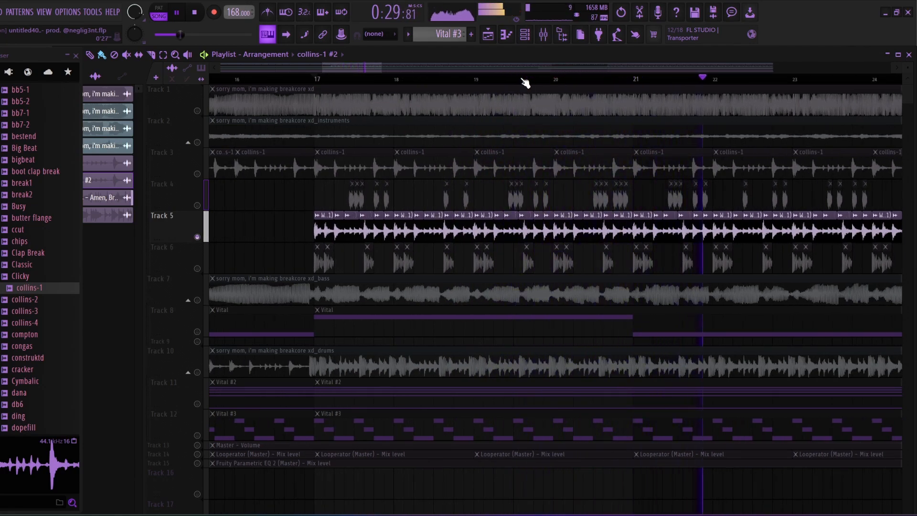
scroll(525, 83, down, 2)
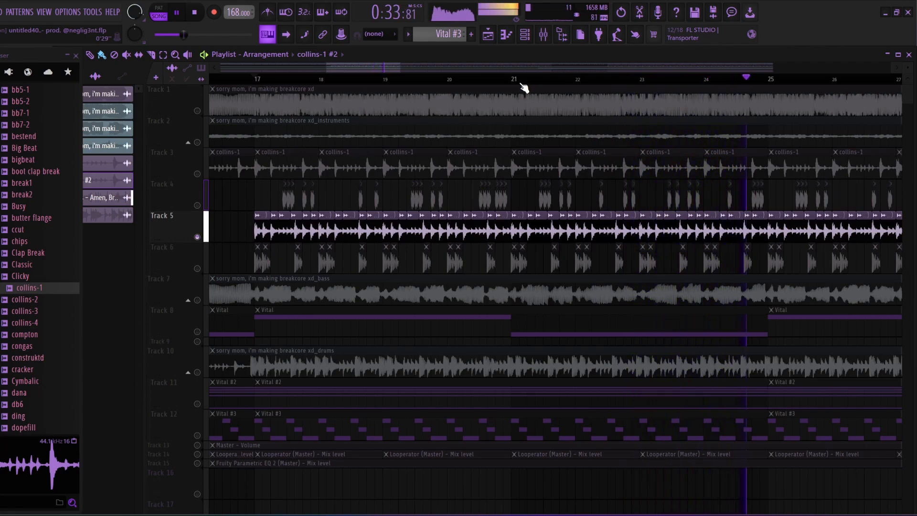
key(space)
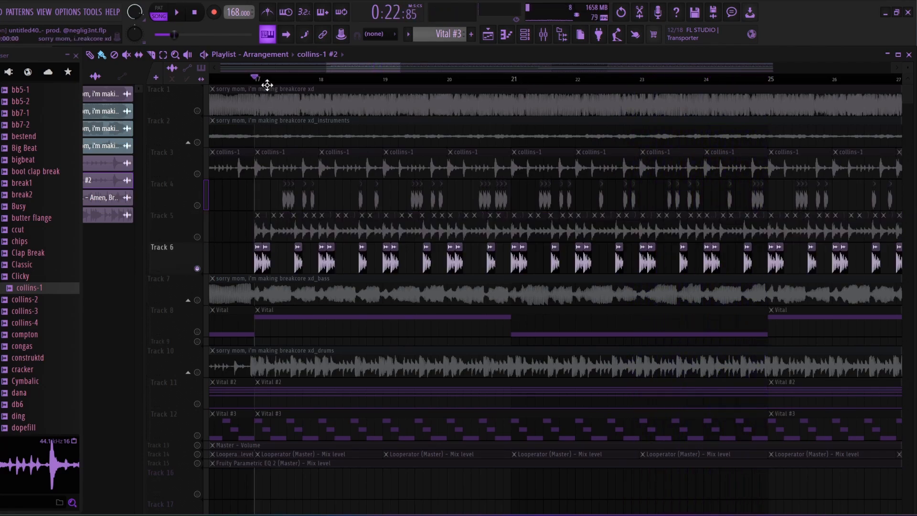
Play the soloed COMET clips on Track 6 from bar 17.
scroll(266, 85, up, 5)
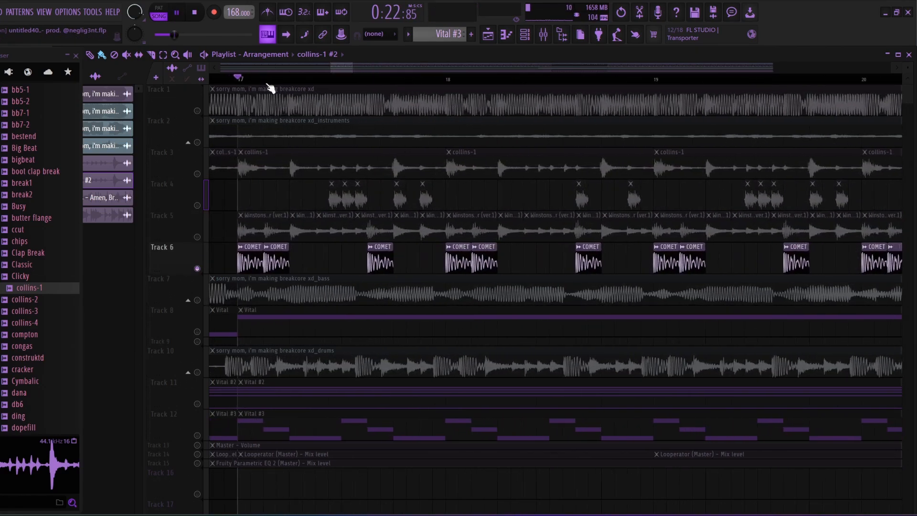
key(space)
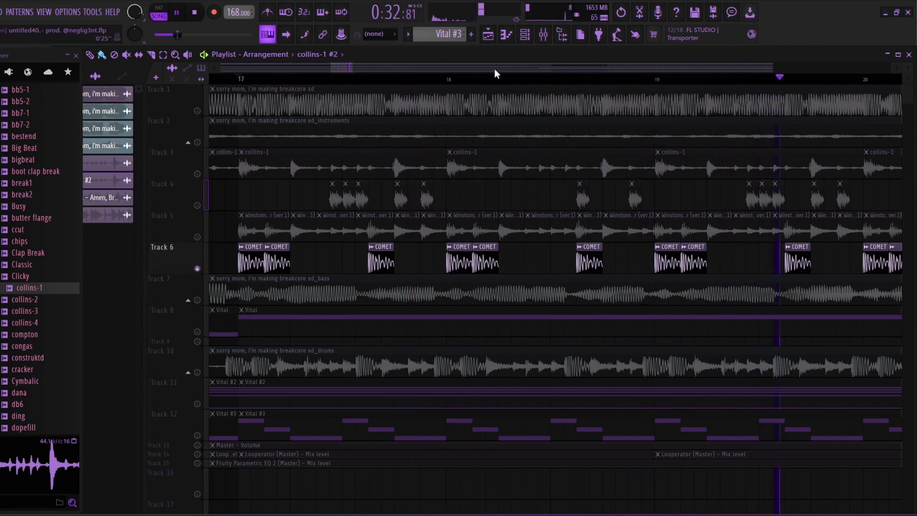
scroll(494, 69, down, 3)
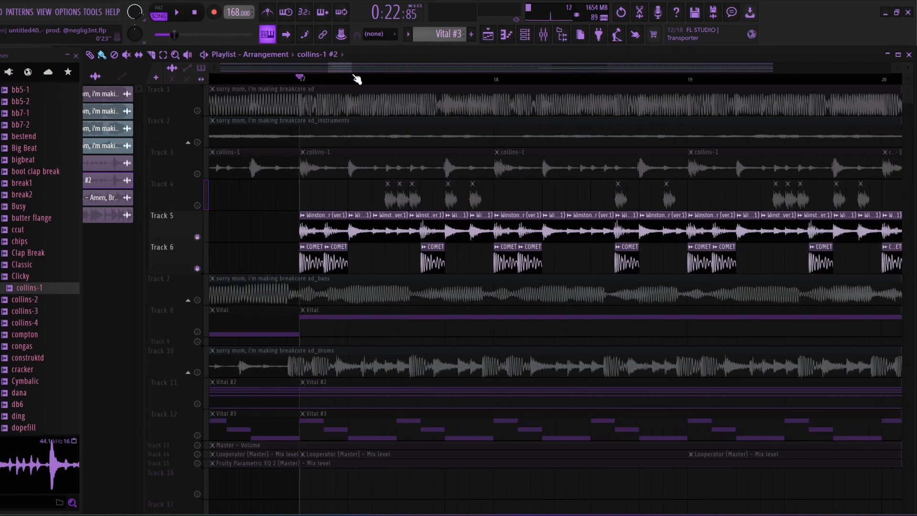
Play Tracks 5 and 6 together from bar 17, check the collins-1 #2 mixer track, and return to bar 17.
key(space)
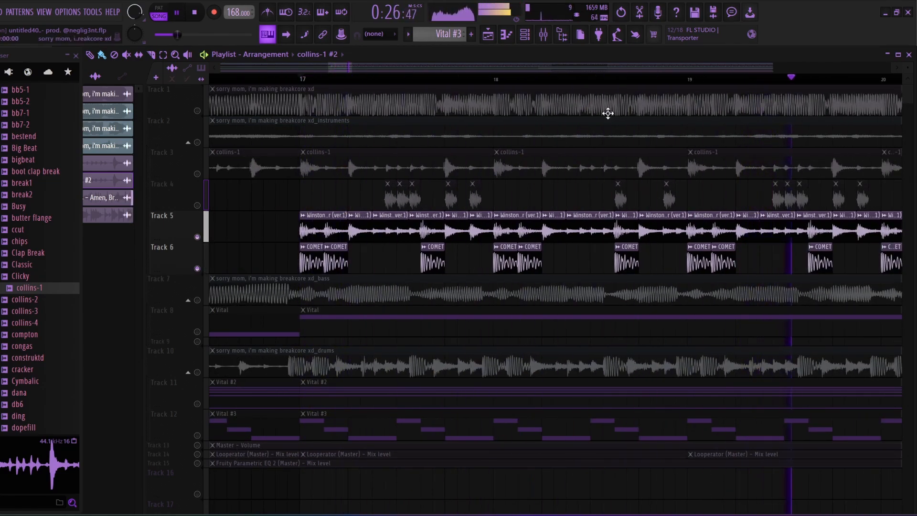
drag(588, 68, 612, 92)
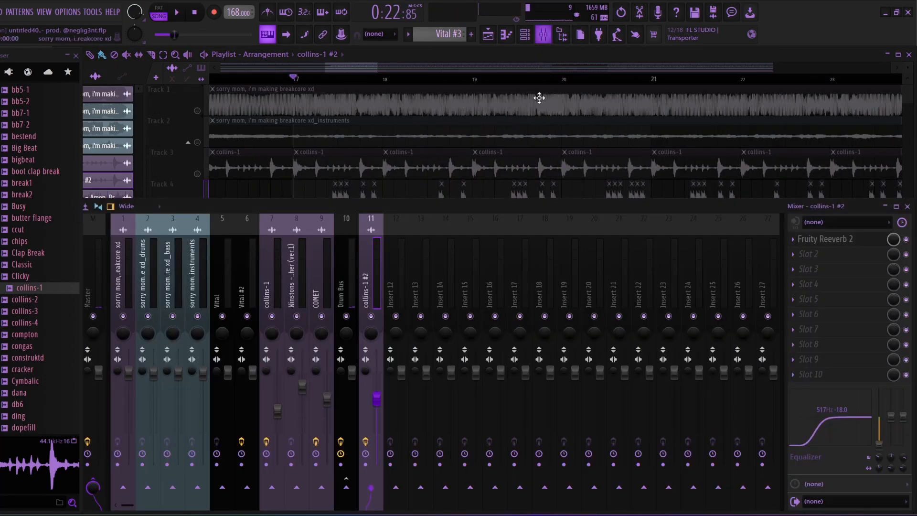
click(289, 81)
scroll(282, 95, up, 3)
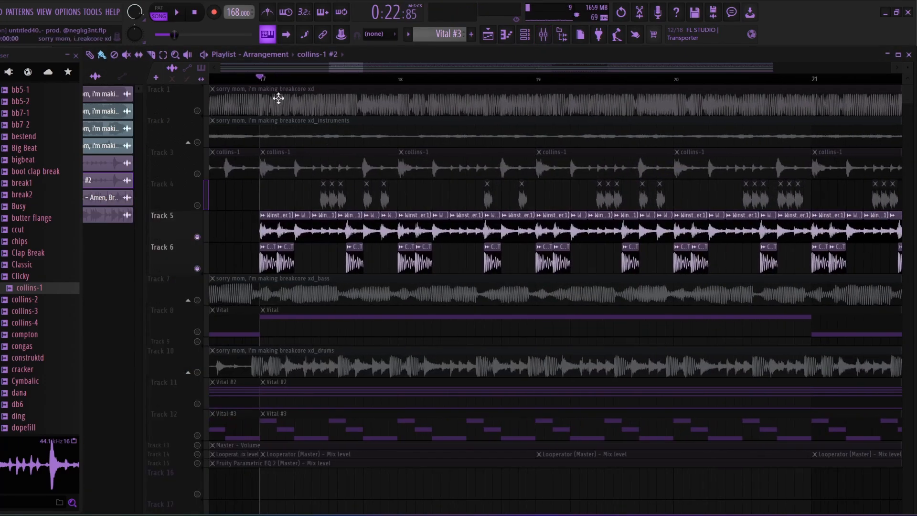
Solo the drums stem on Track 10, play it from just before bar 17, and stop playback.
right_click(198, 372)
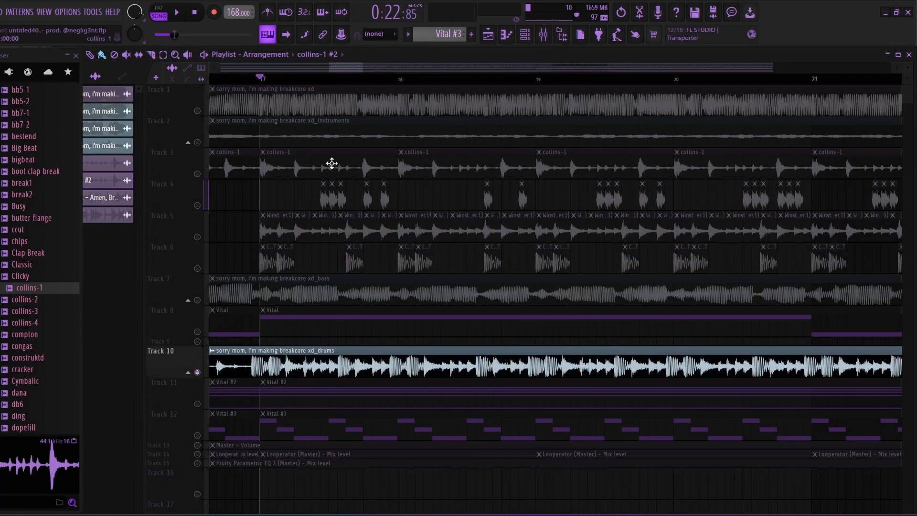
scroll(300, 85, up, 3)
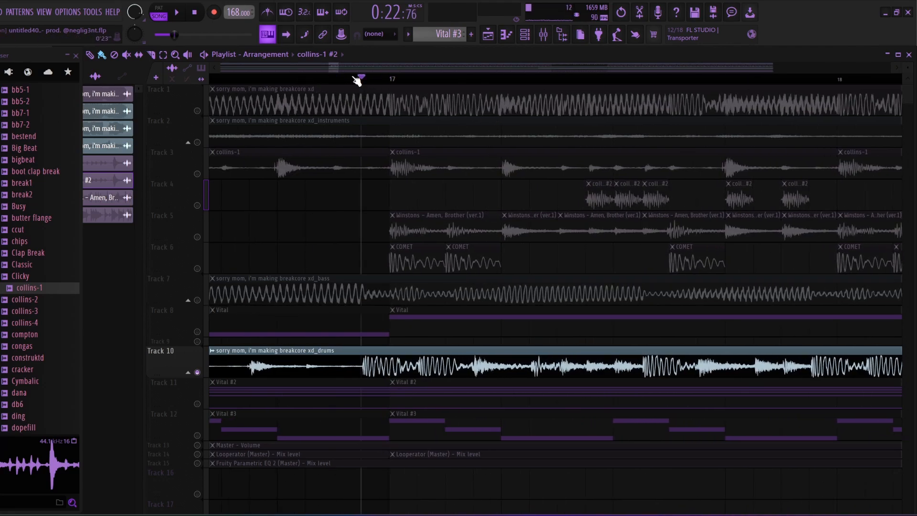
key(space)
scroll(471, 78, down, 3)
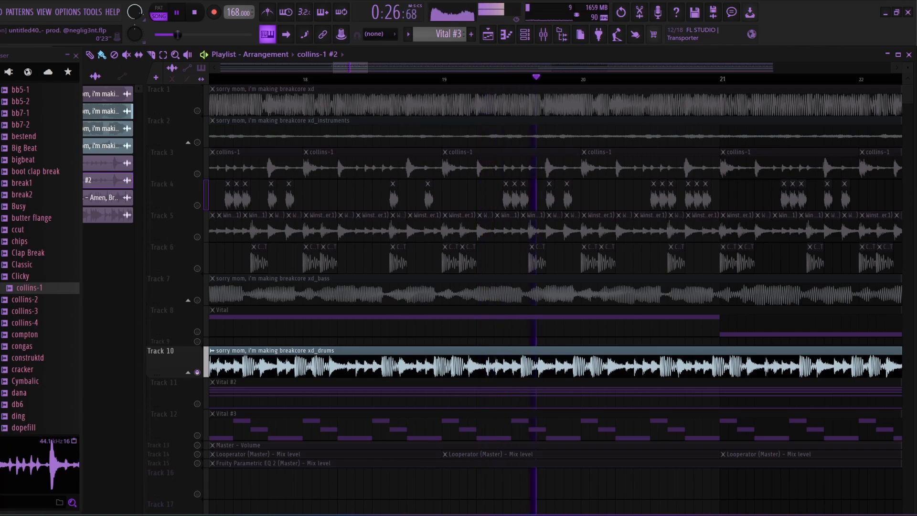
key(space)
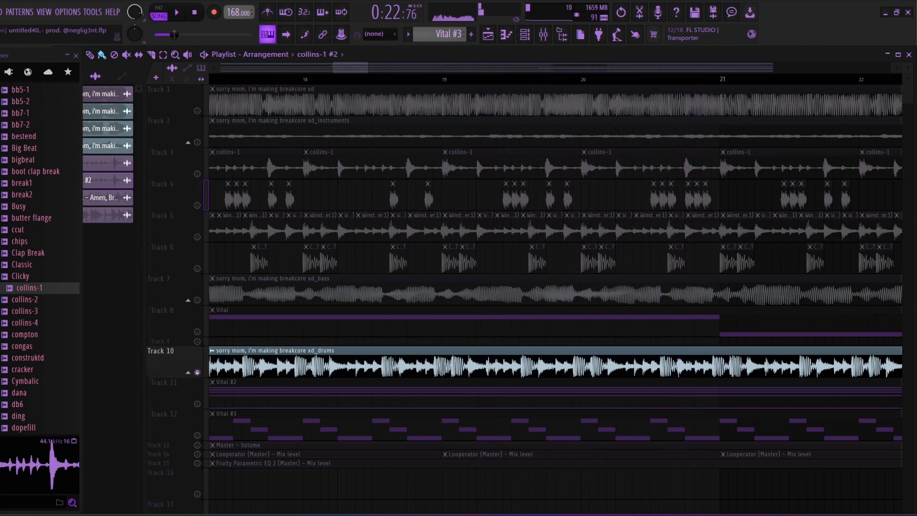
Re-enable all tracks, return the playhead to bar 17, and mute the stems on Tracks 1, 2, 7 and 10.
click(198, 111)
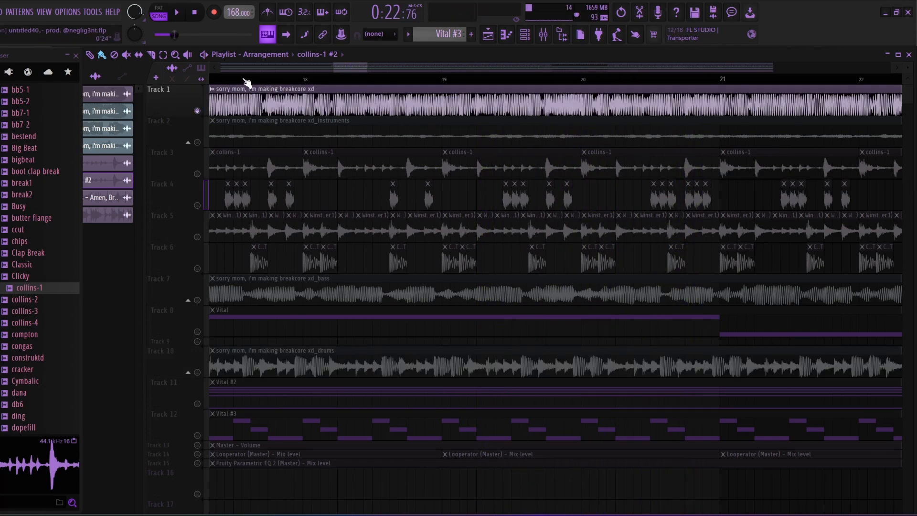
scroll(244, 79, down, 1)
click(301, 80)
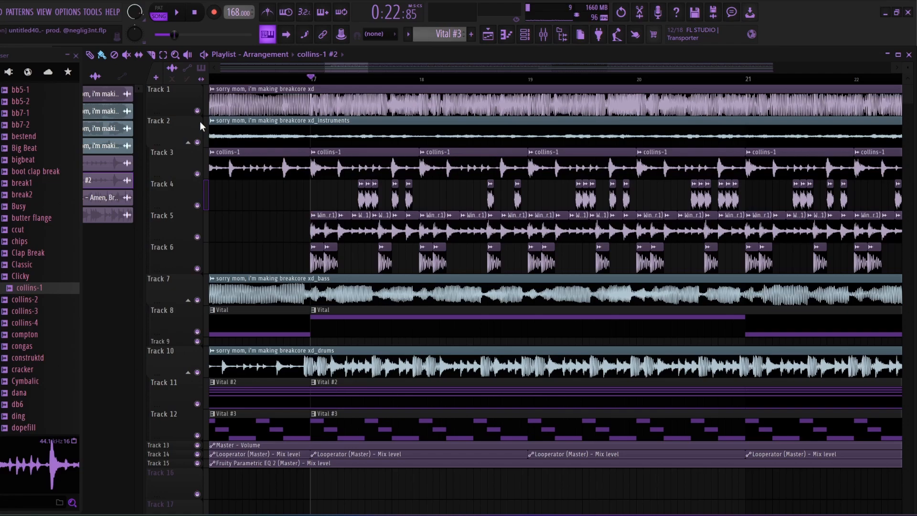
click(197, 142)
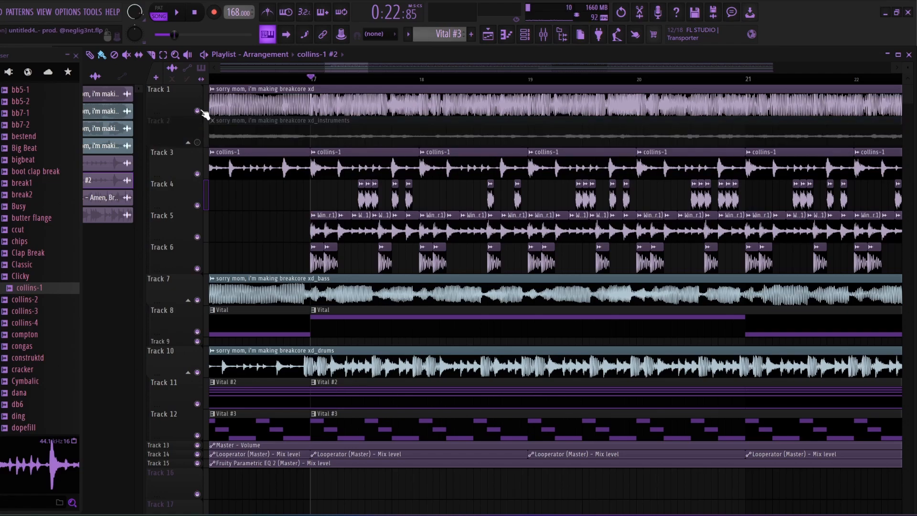
click(197, 111)
click(196, 299)
click(200, 373)
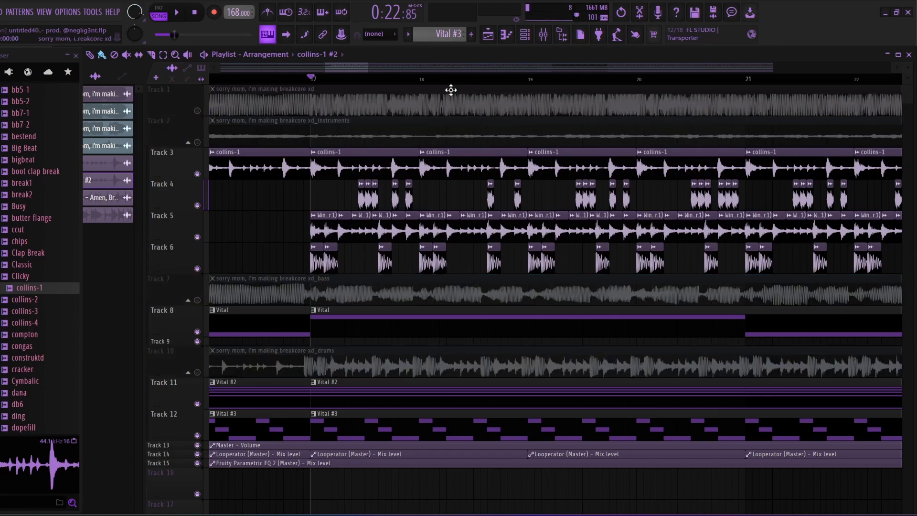
scroll(415, 72, up, 2)
Look over the effect slots of the Winstons, COMET and Drum Bus tracks in the mixer.
click(543, 37)
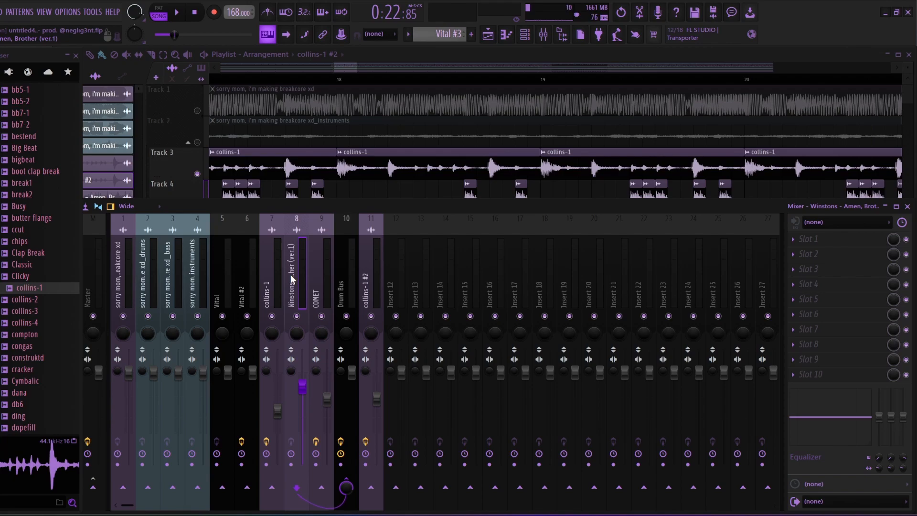
click(320, 274)
click(348, 272)
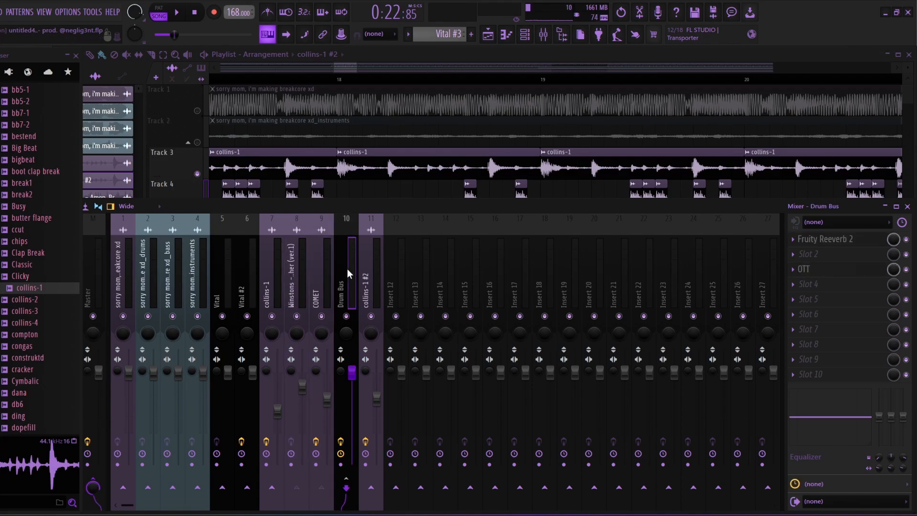
click(299, 256)
click(323, 258)
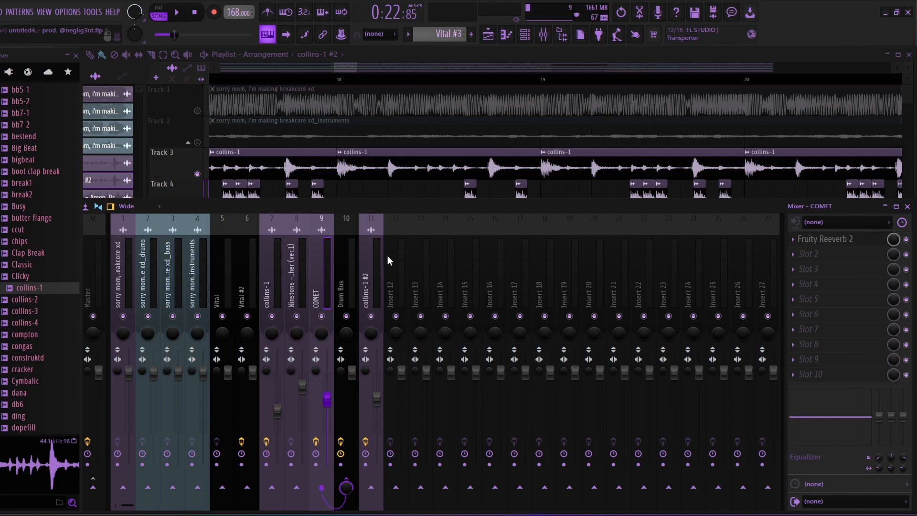
Inspect the OTT settings on the Drum Bus, close the plugin, and recheck the Winstons and COMET mixer tracks.
click(345, 260)
click(827, 270)
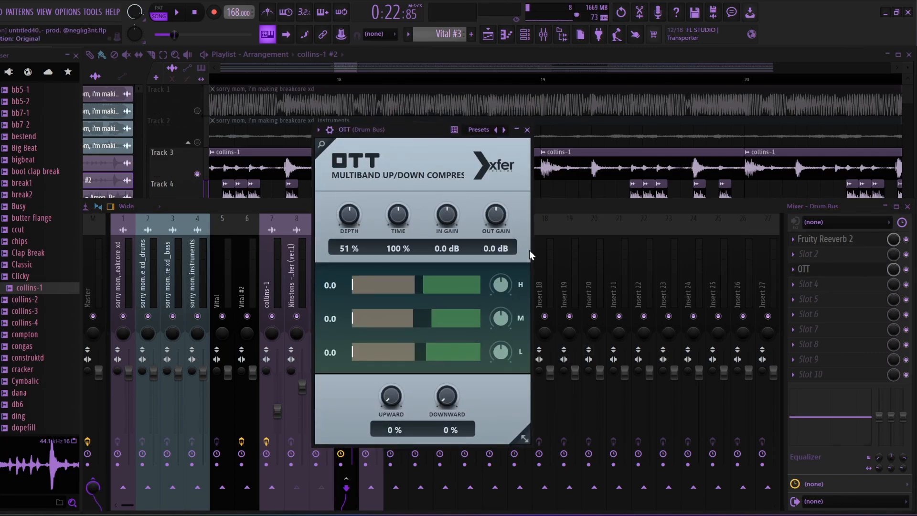
click(527, 130)
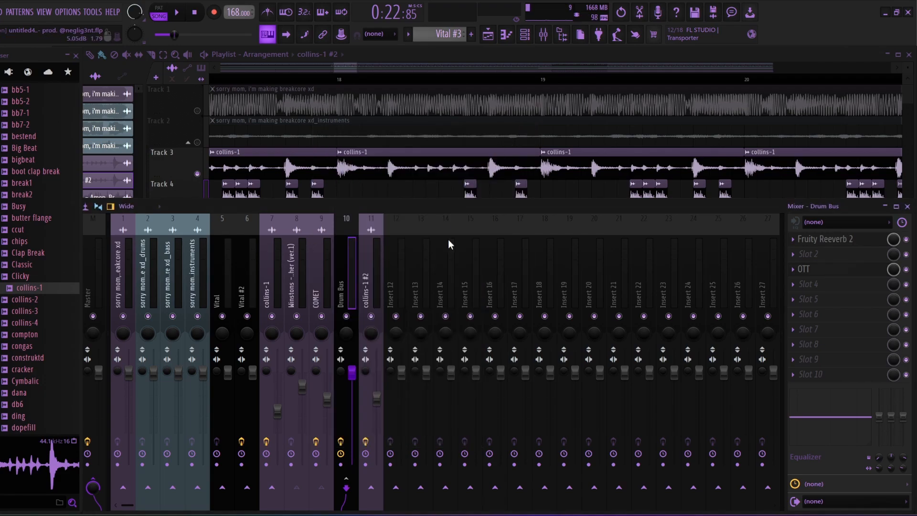
click(293, 271)
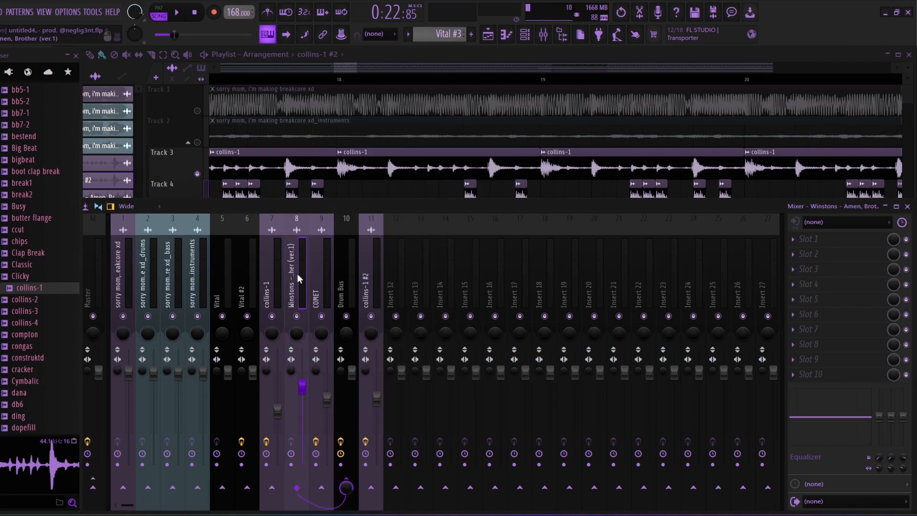
click(319, 274)
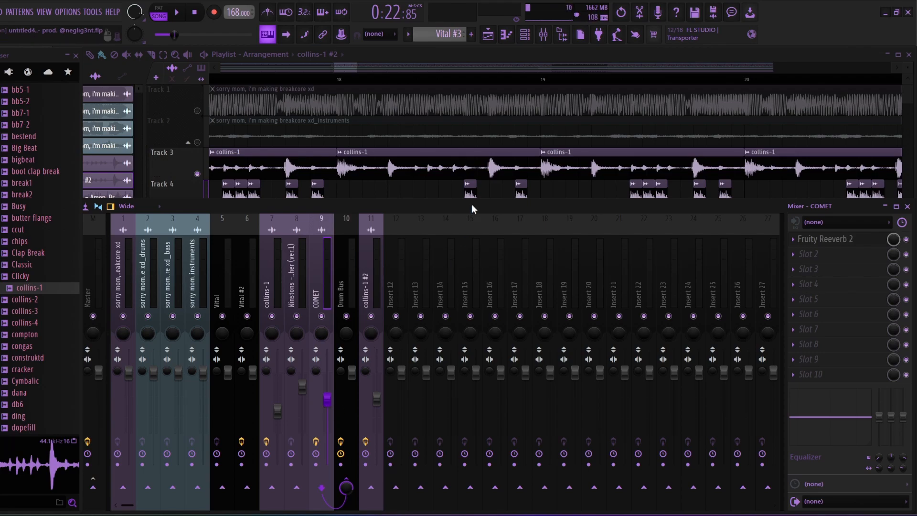
Preview the COMET sample from the 160BPM folder of the breakcore kit and stop playback.
scroll(48, 160, up, 10)
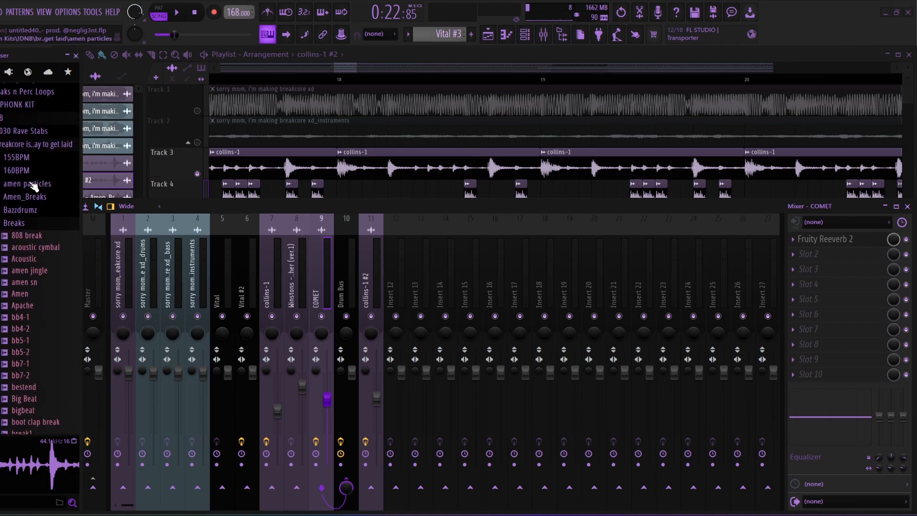
click(26, 224)
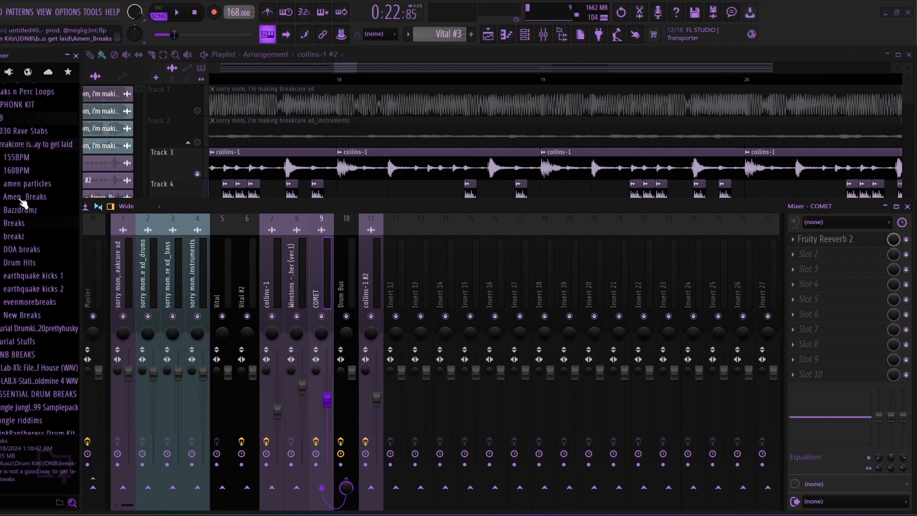
click(15, 171)
scroll(27, 340, down, 10)
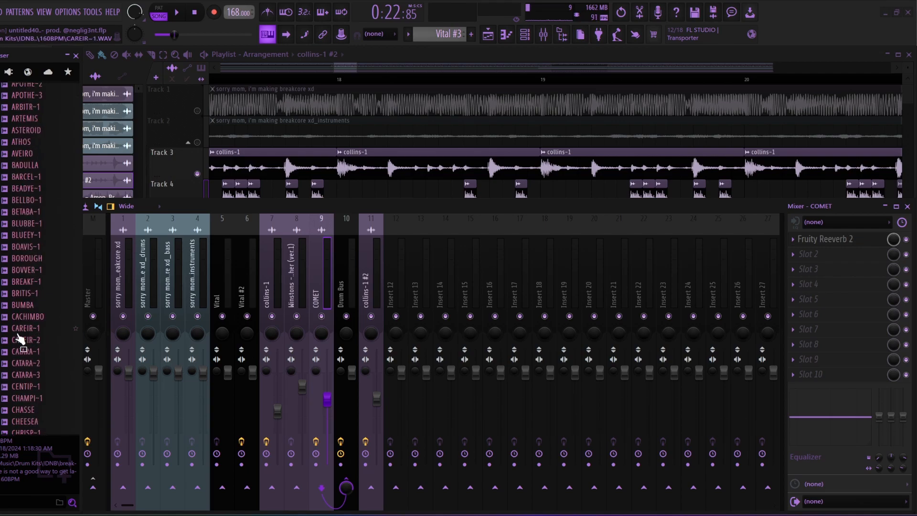
click(19, 323)
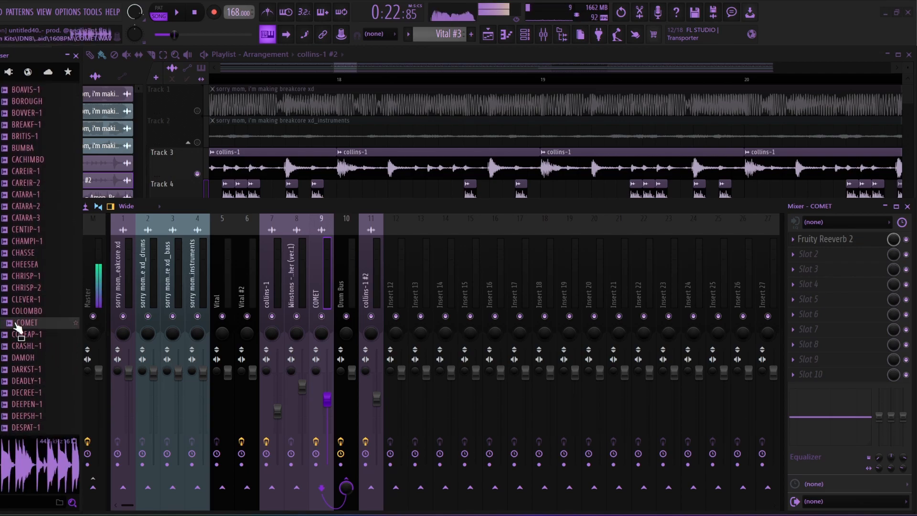
click(213, 13)
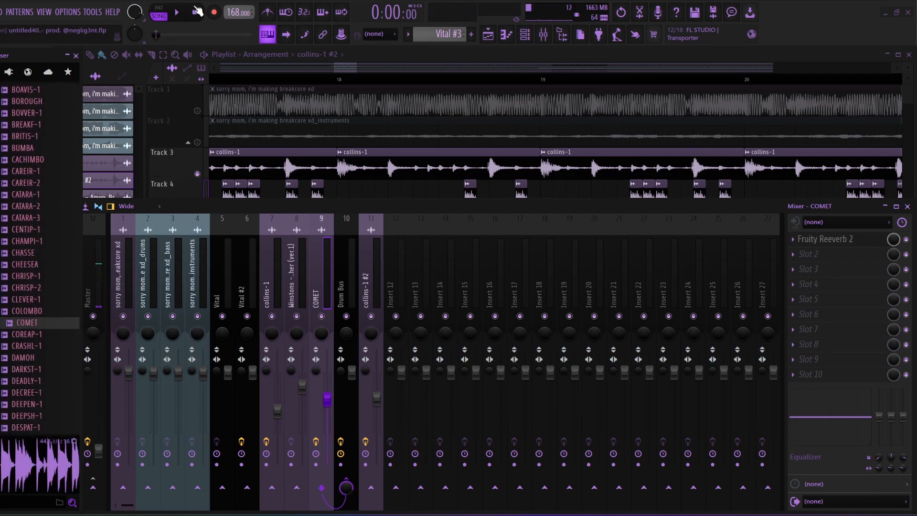
Close the mixer, solo the drum Tracks 3 to 6, and play them from bar 17.
key(F9)
scroll(344, 80, down, 10)
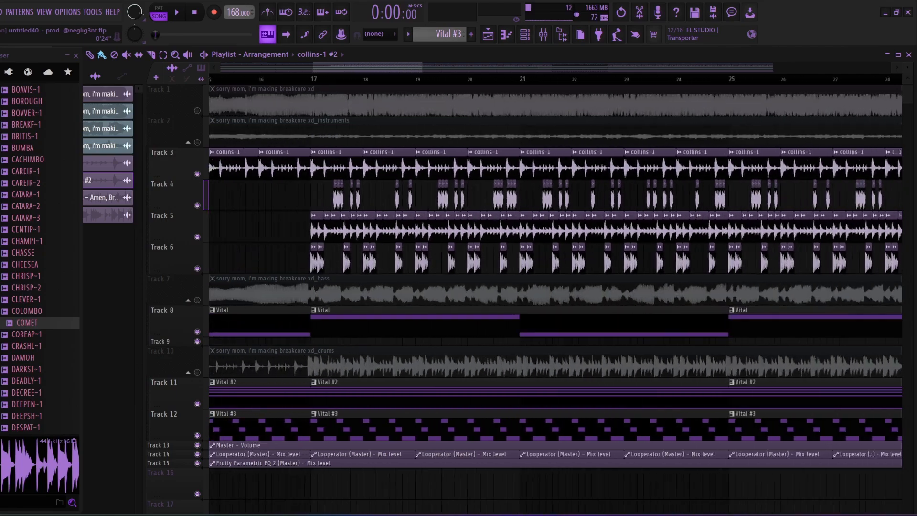
click(341, 79)
scroll(344, 79, up, 5)
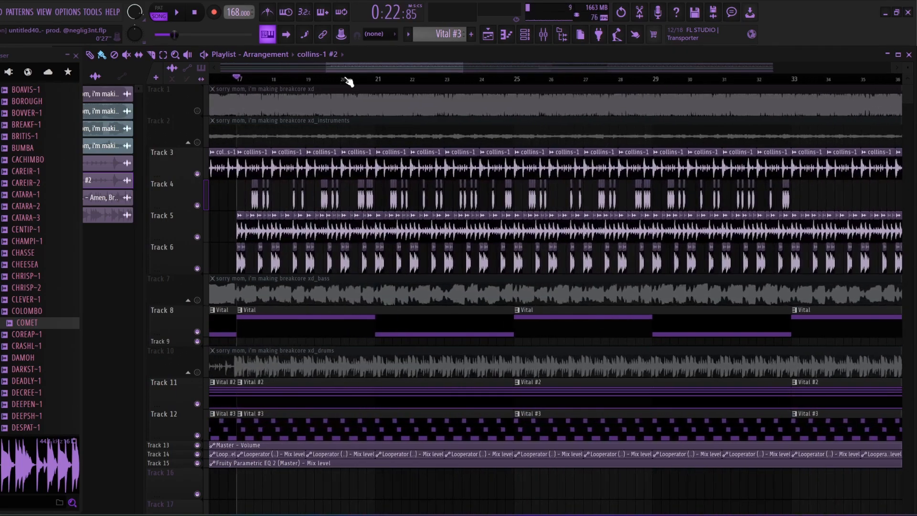
ctrl+click(196, 173)
click(196, 206)
click(196, 236)
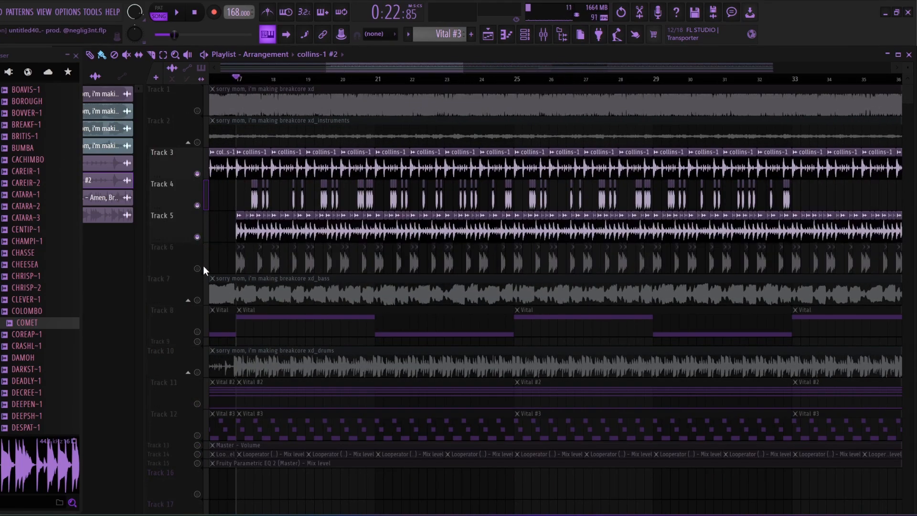
click(197, 268)
key(space)
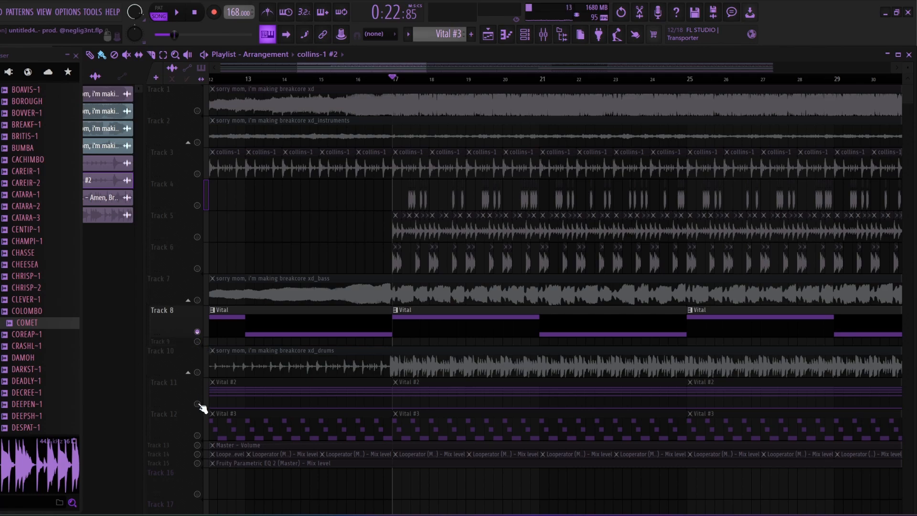
Play the Vital synth patterns on Tracks 8, 11 and 12 together from bar 17 and stop playback.
drag(197, 404, 197, 435)
key(space)
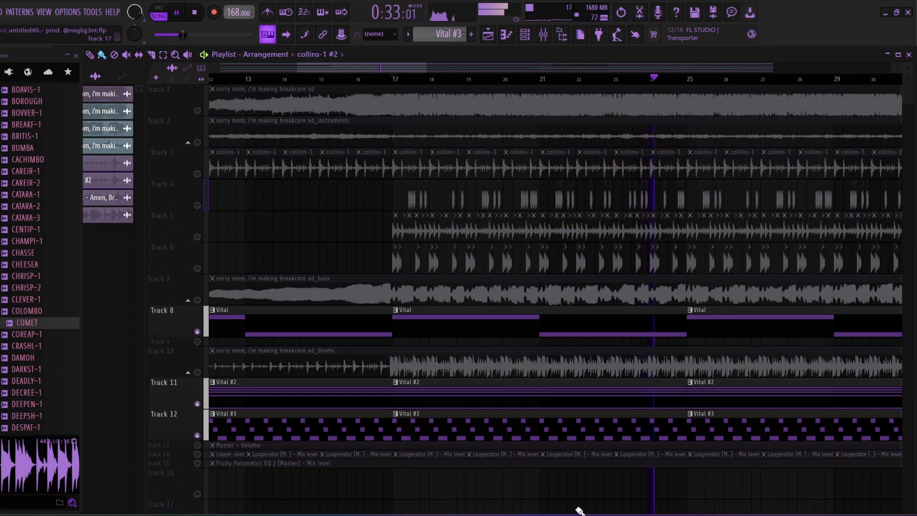
key(space)
Place the playhead at bar 49 and unmute the drum Tracks 3 to 6.
drag(378, 64, 610, 64)
click(372, 77)
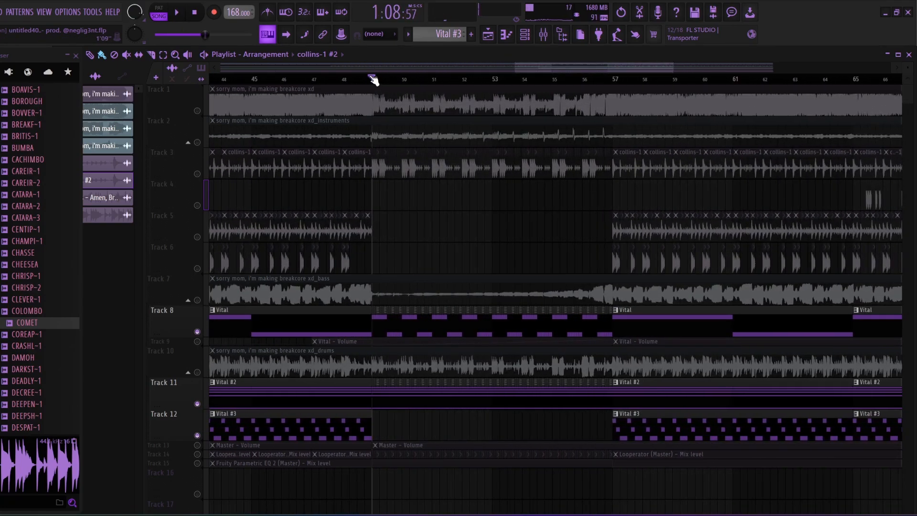
drag(372, 68, 370, 77)
click(198, 173)
click(196, 205)
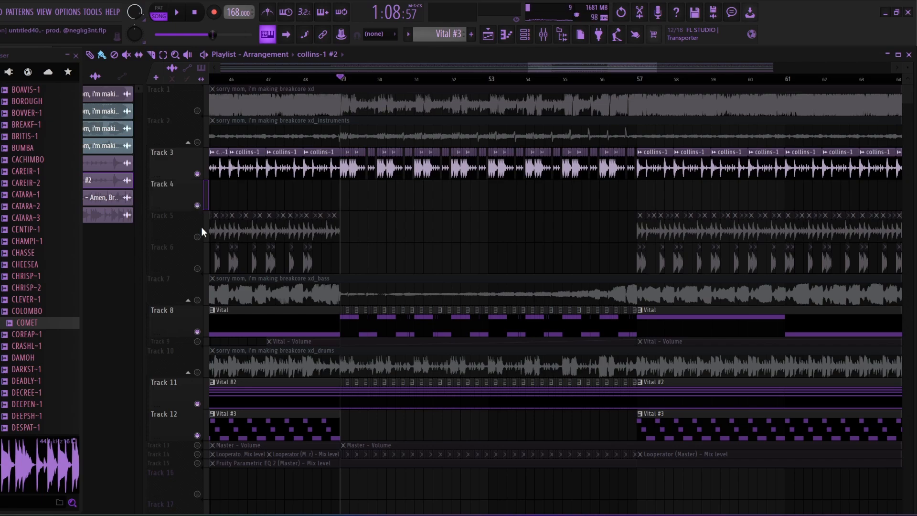
click(197, 237)
click(196, 268)
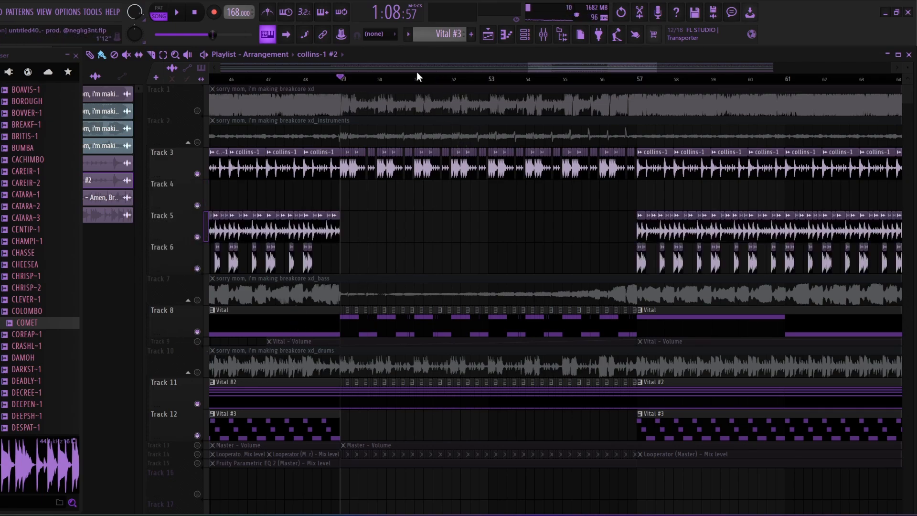
Unmute the automation clips on Tracks 13 to 15 and the Vital volume automation on Track 9.
scroll(415, 76, down, 3)
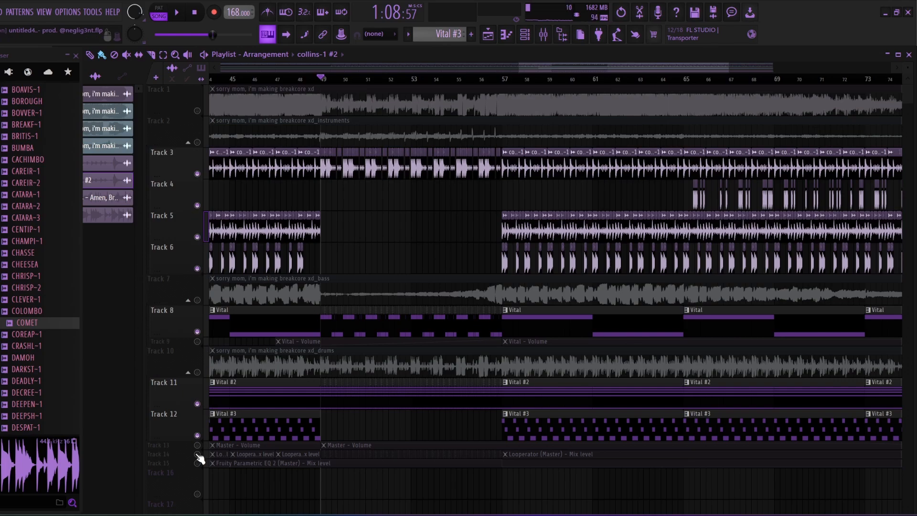
drag(197, 445, 196, 463)
click(197, 342)
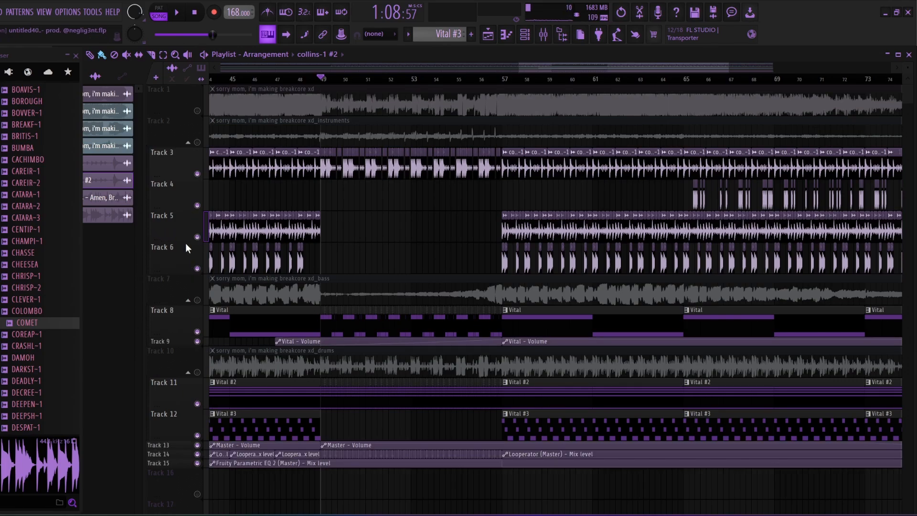
Look over the section from bar 49 to bar 57, check the mixer, and return to the playlist.
scroll(356, 80, up, 5)
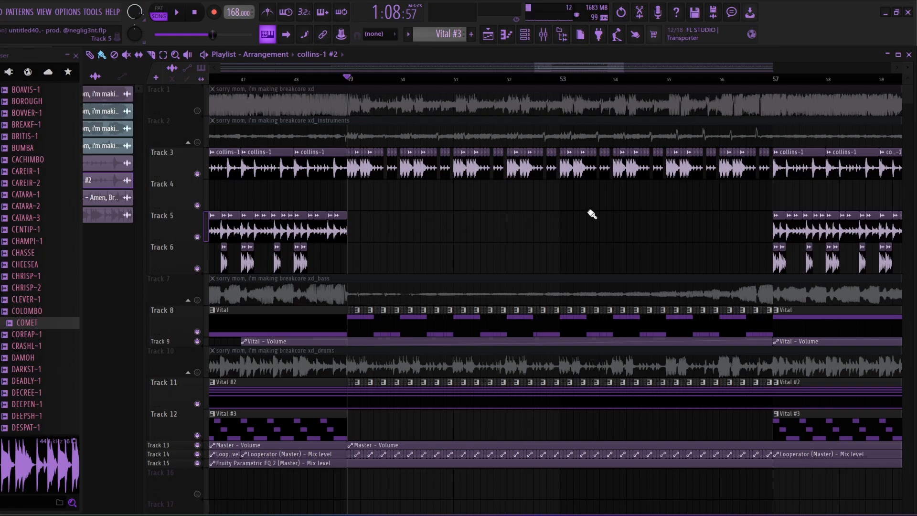
click(543, 33)
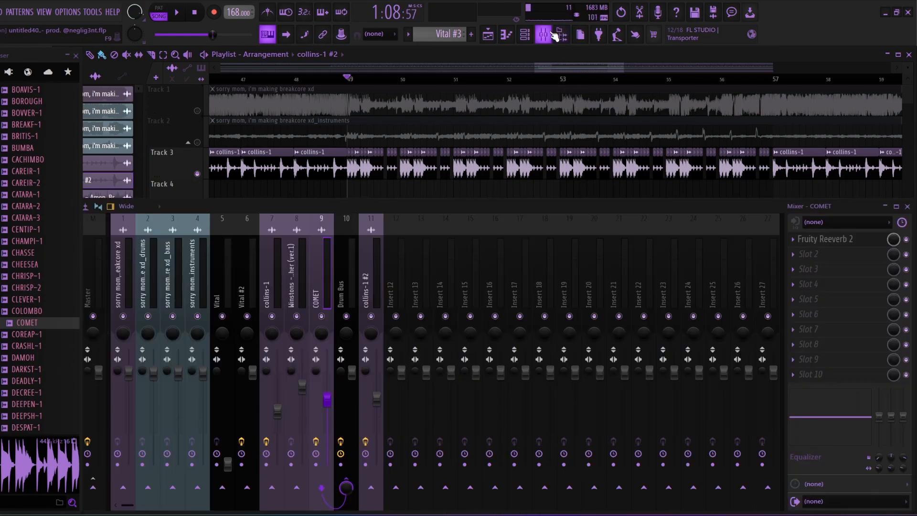
key(F9)
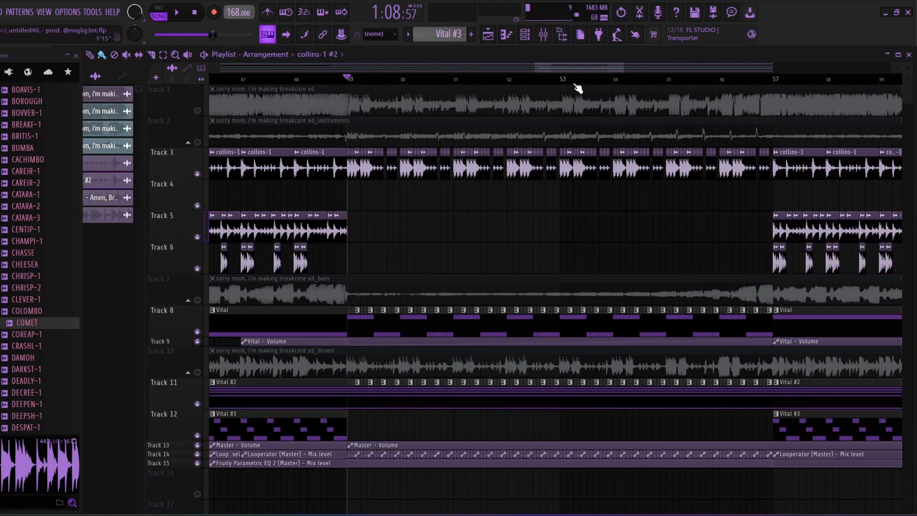
click(548, 41)
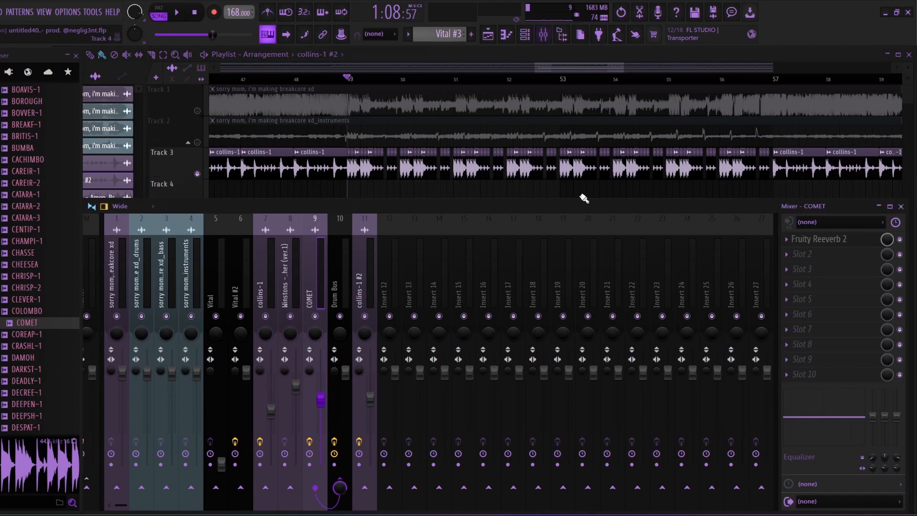
key(F9)
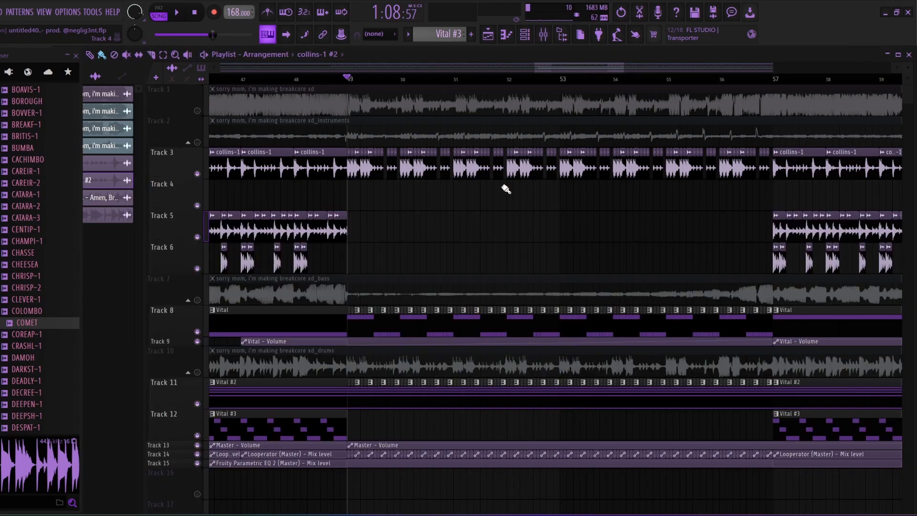
Enlarge Track 15 to examine the Fruity Parametric EQ 2 mix level automation between bars 49 and 57, and restore its compact height.
scroll(382, 80, up, 3)
scroll(381, 79, down, 5)
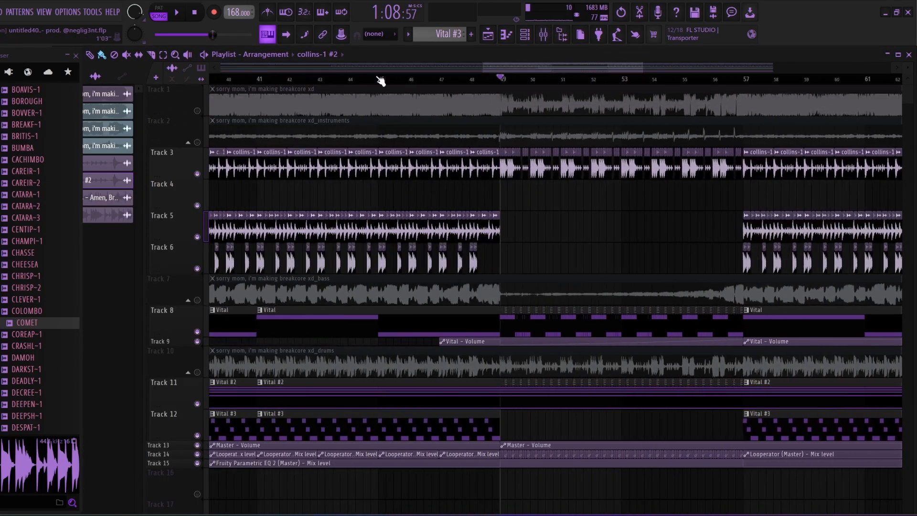
scroll(379, 79, up, 3)
right_click(171, 463)
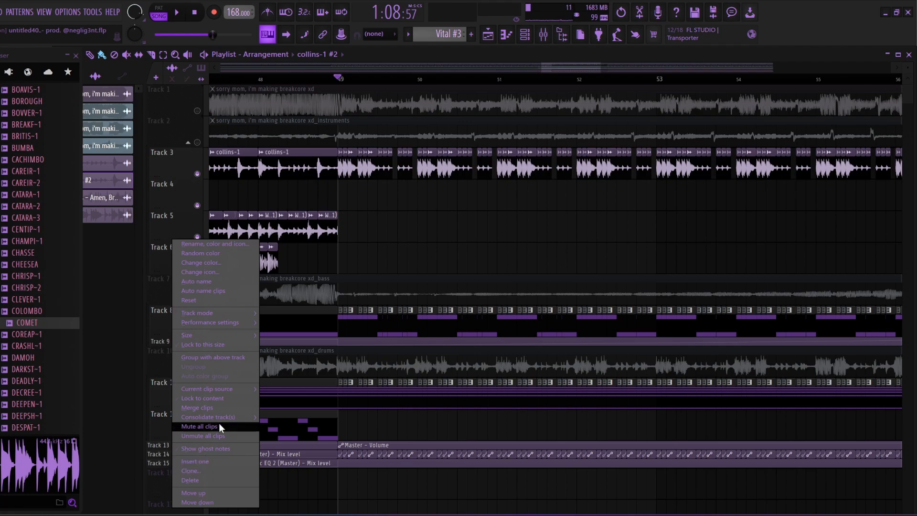
key(Escape)
scroll(430, 81, down, 3)
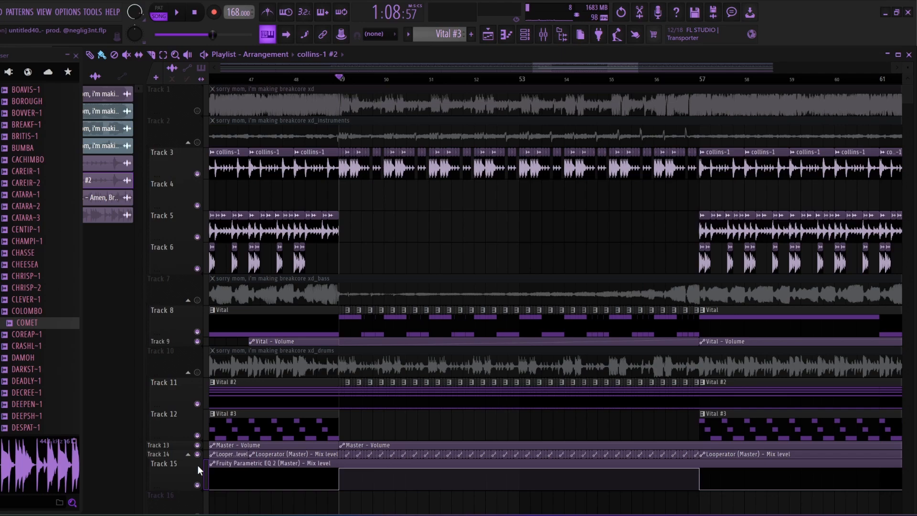
key(ctrl+z)
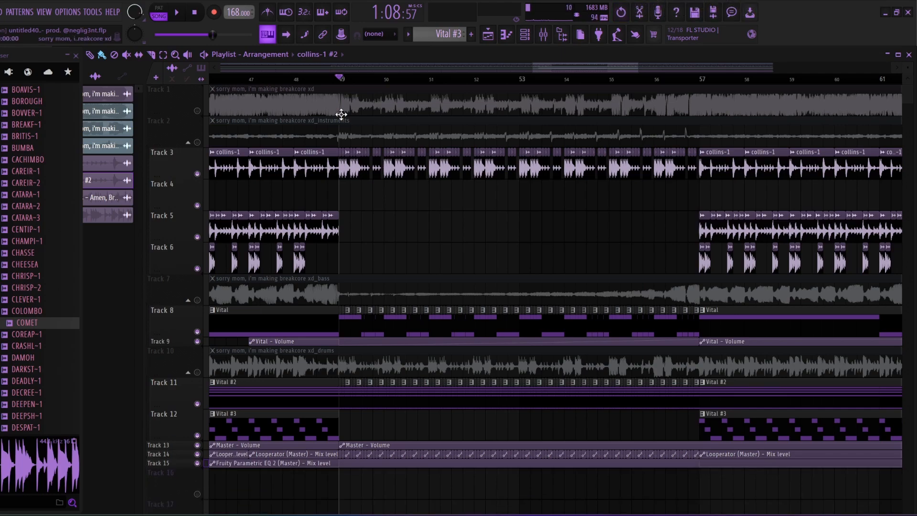
Solo Track 1 and play the full mix from bar 49, and stop playback.
right_click(197, 110)
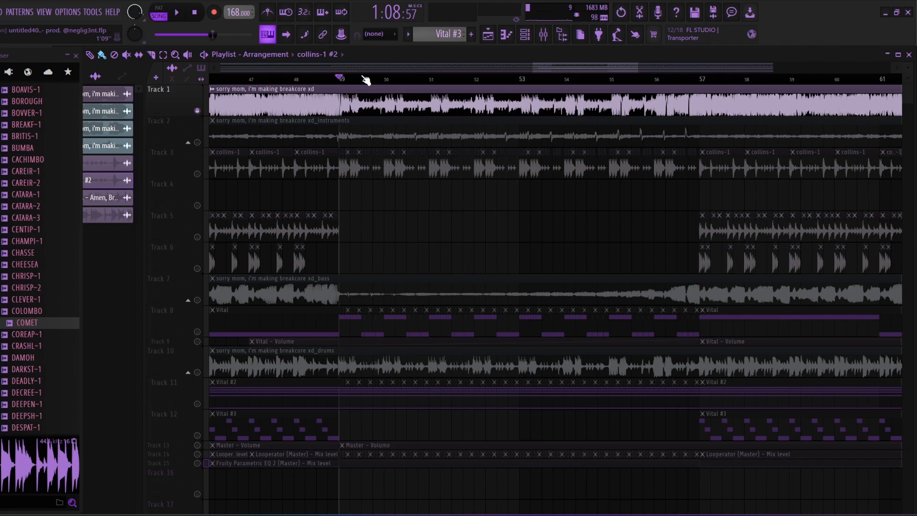
key(space)
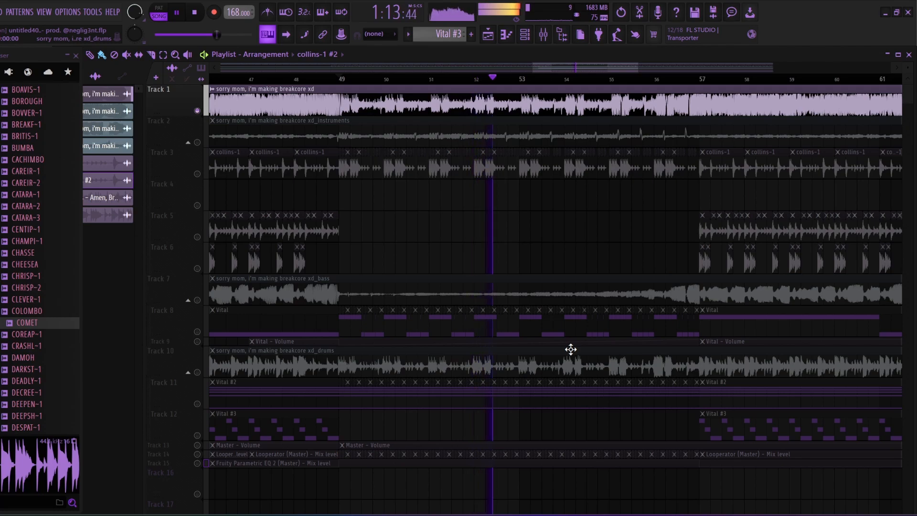
key(space)
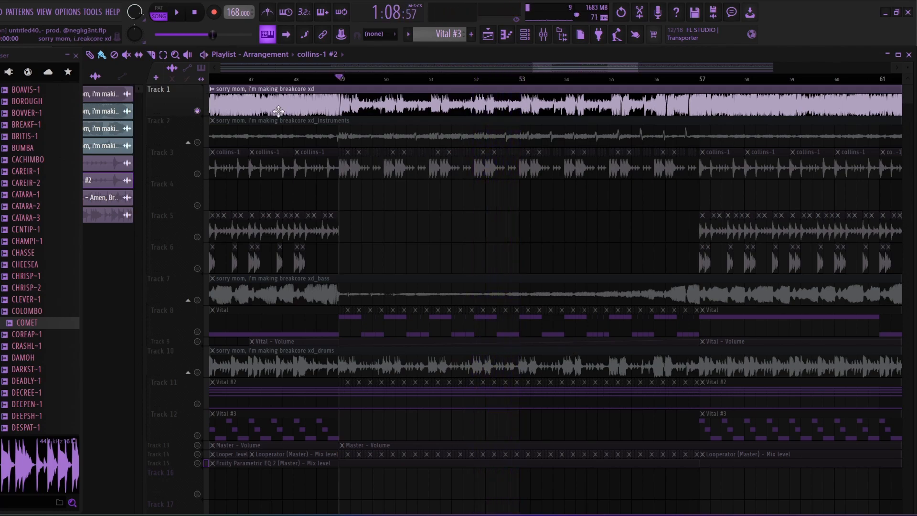
Mute Track 1, unmute Tracks 3, 8, 9, 11, 12 and 15, and play the breakdown from bar 49.
click(203, 171)
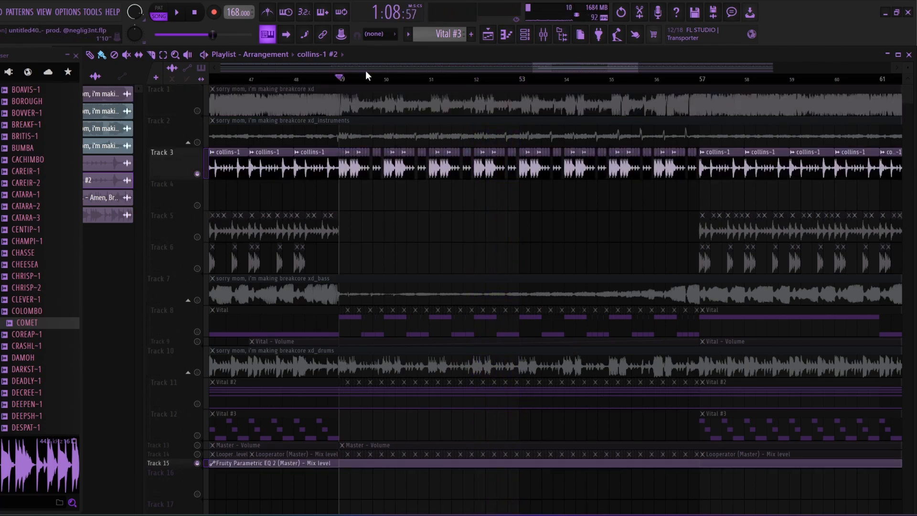
scroll(265, 317, up, 3)
click(204, 332)
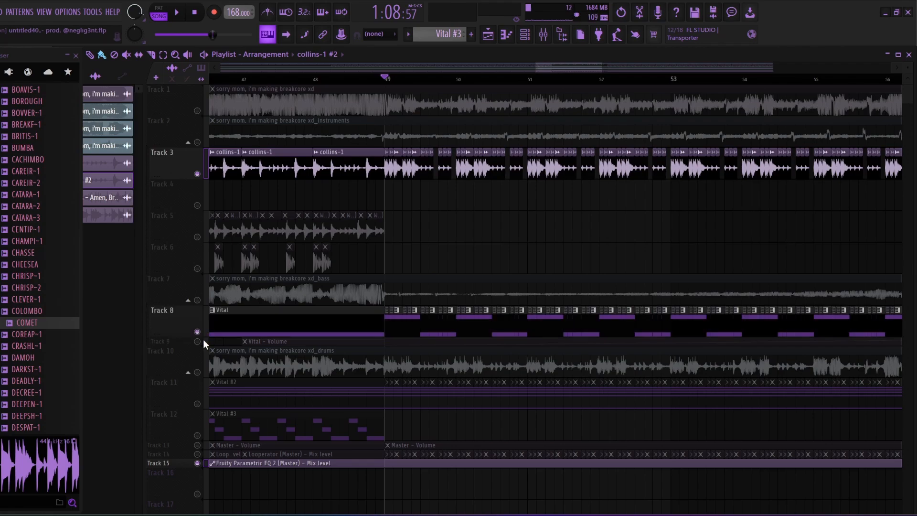
click(202, 340)
click(200, 405)
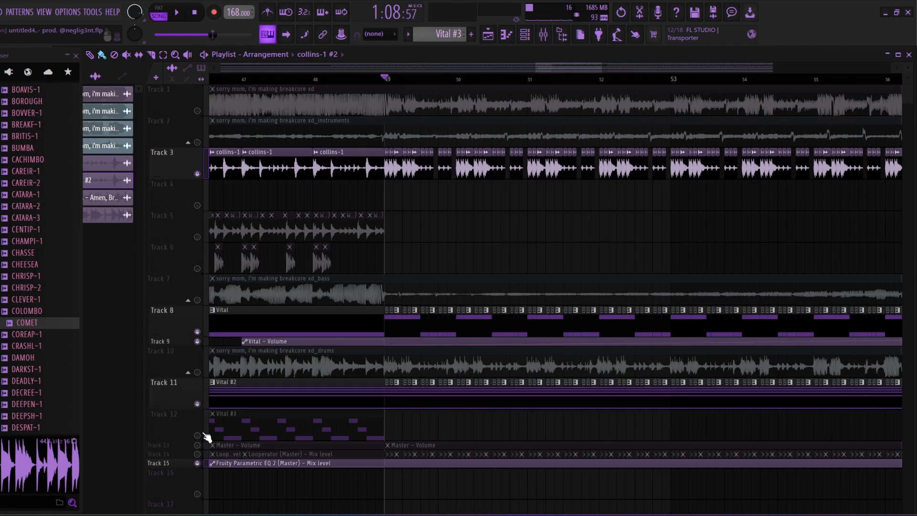
click(198, 435)
scroll(405, 79, down, 2)
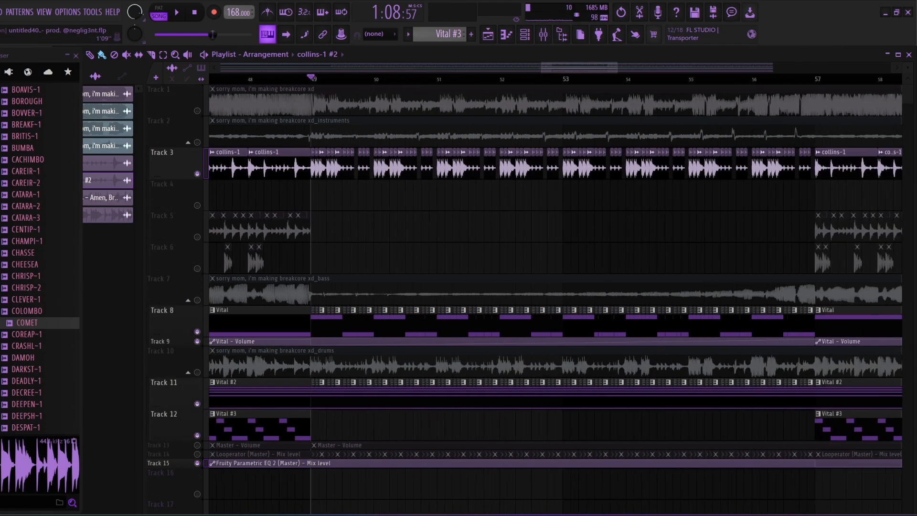
key(space)
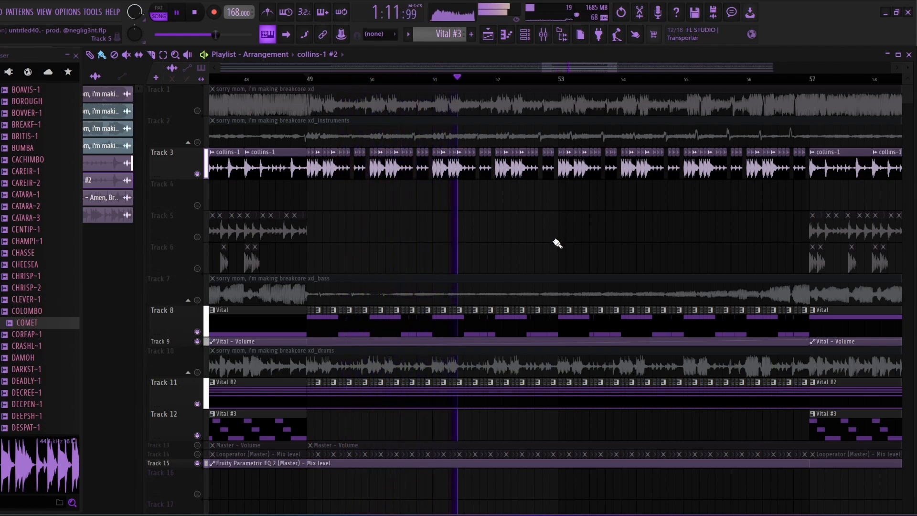
Enlarge Track 9 to examine the Vital volume automation between bars 49 and 57, and restore its compact height.
mouse_move(599, 70)
mouse_down()
mouse_move(625, 70)
mouse_move(595, 70)
mouse_up()
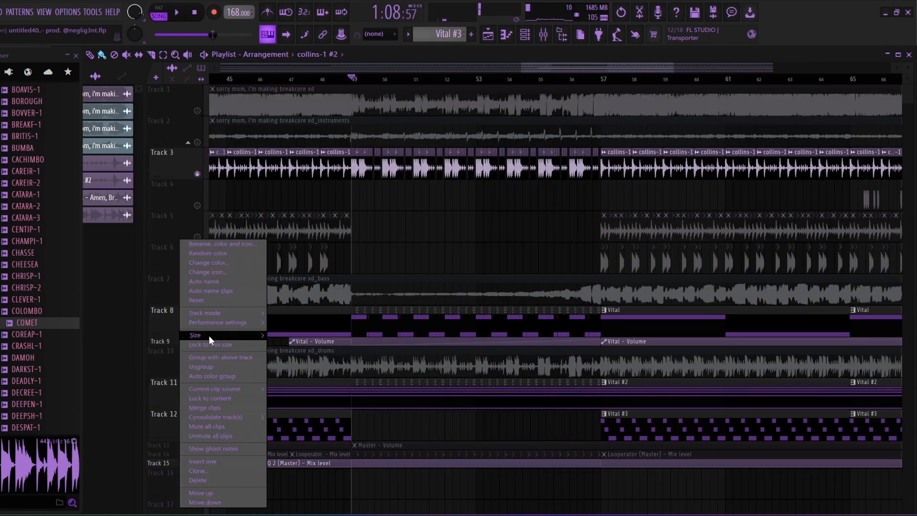
click(279, 358)
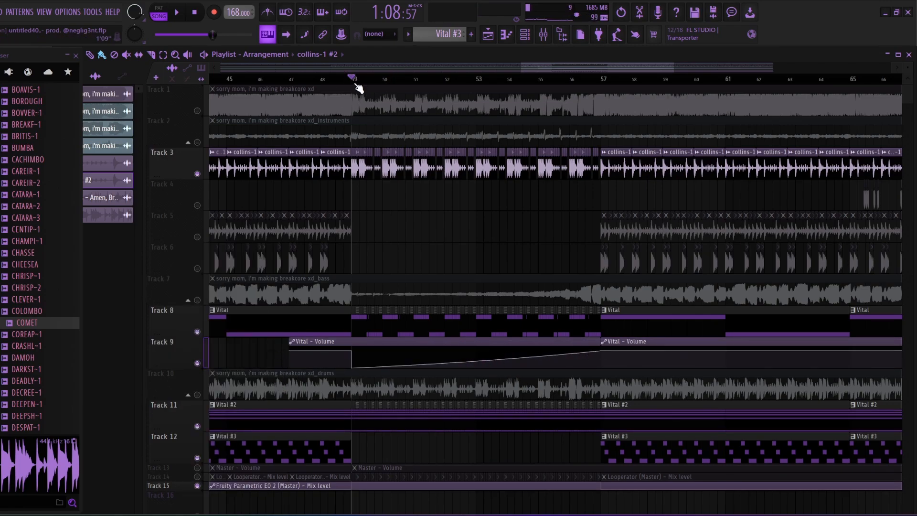
drag(356, 85, 605, 79)
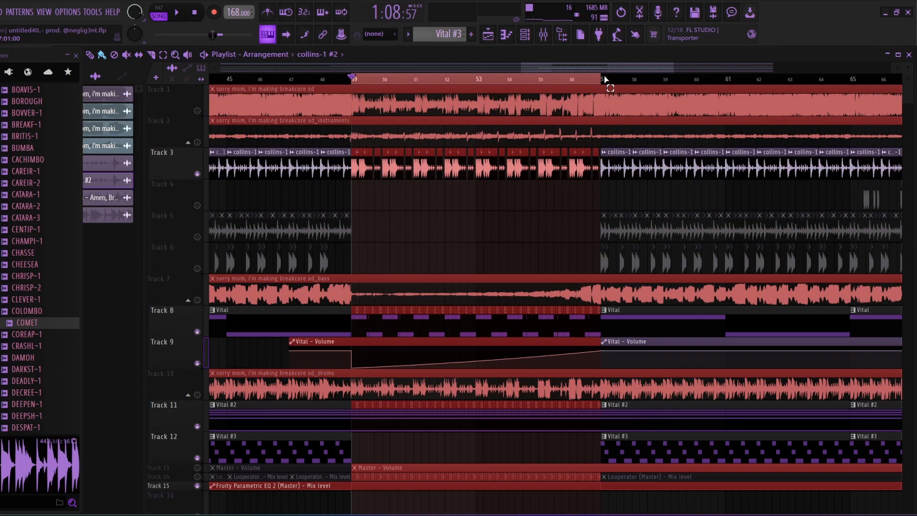
ctrl+click(582, 83)
scroll(442, 85, up, 1)
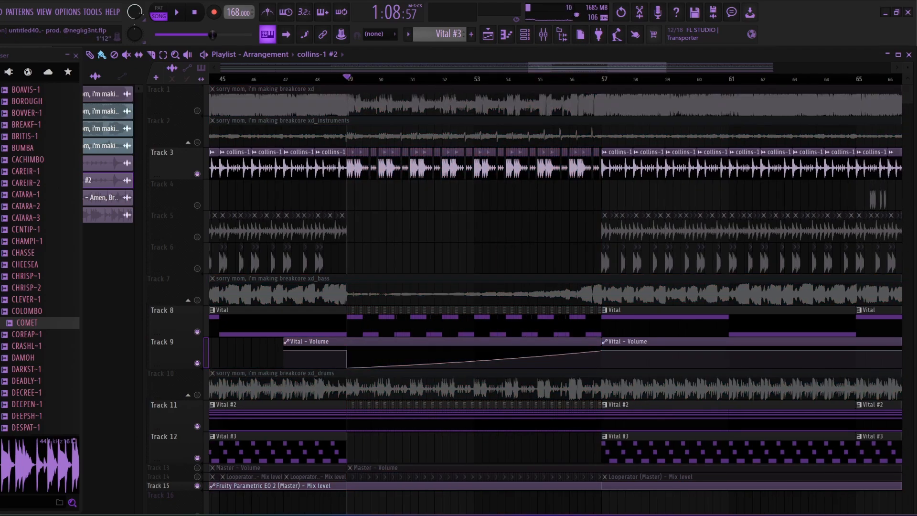
scroll(439, 86, up, 2)
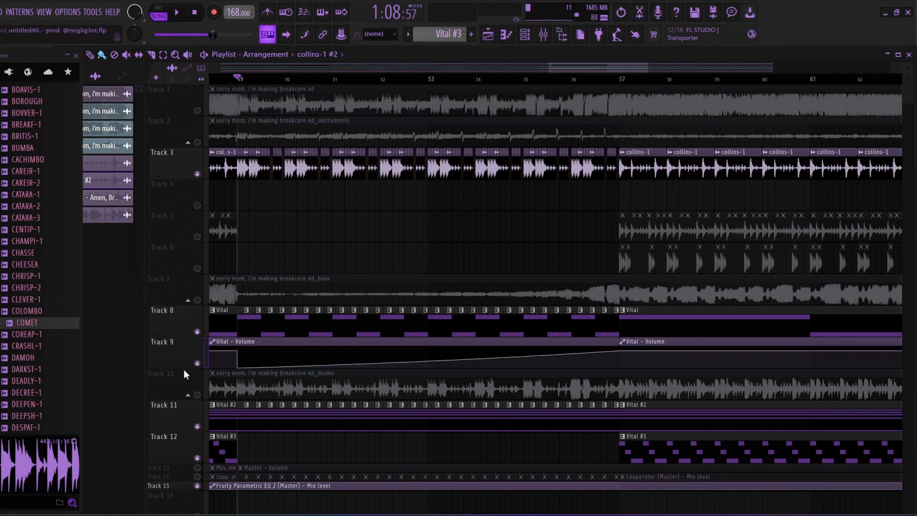
drag(183, 368, 182, 331)
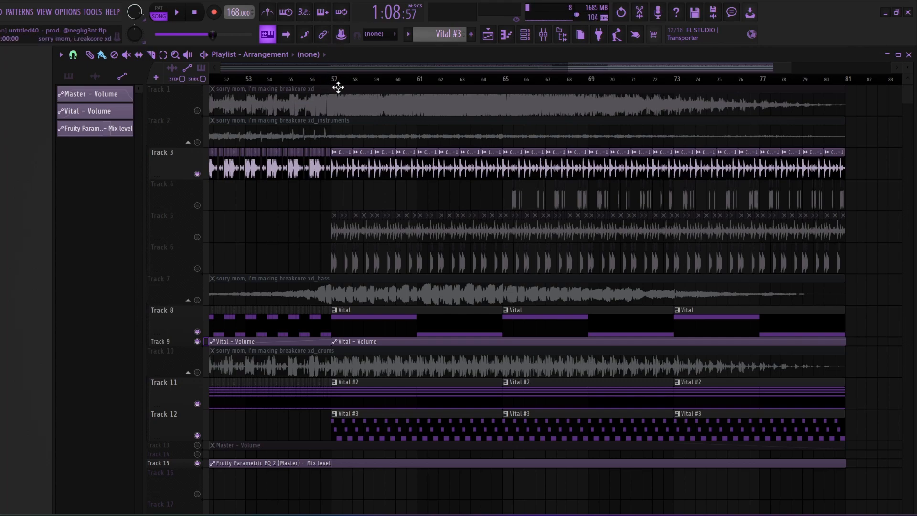
Solo Track 13 and enlarge it to show the Master volume automation across the whole arrangement.
scroll(345, 82, down, 5)
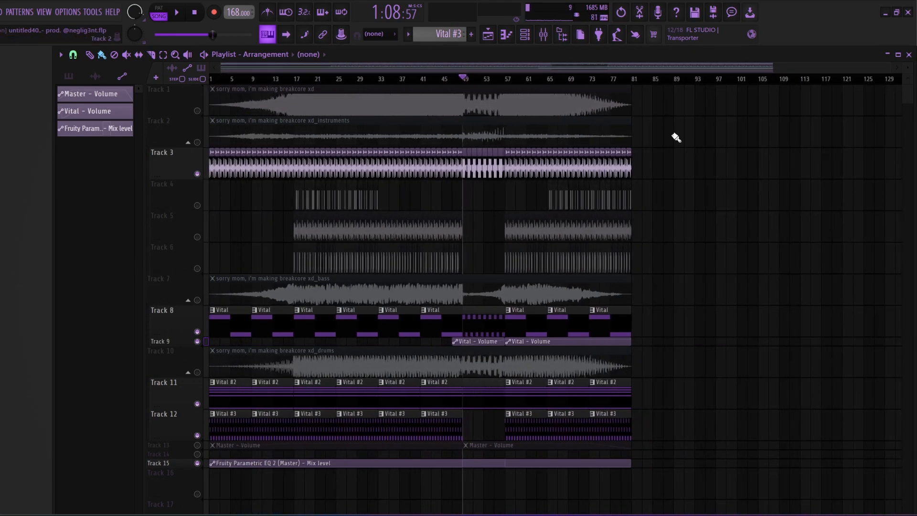
scroll(310, 79, up, 4)
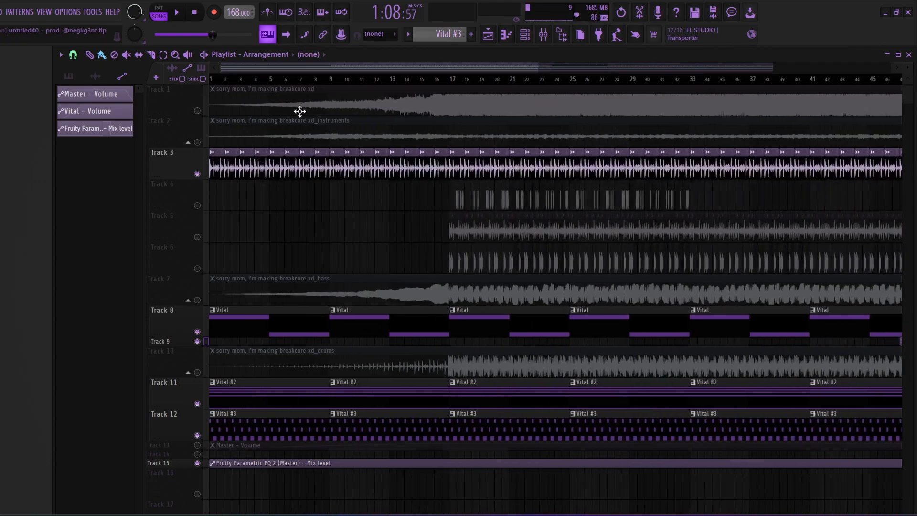
click(190, 444)
right_click(190, 445)
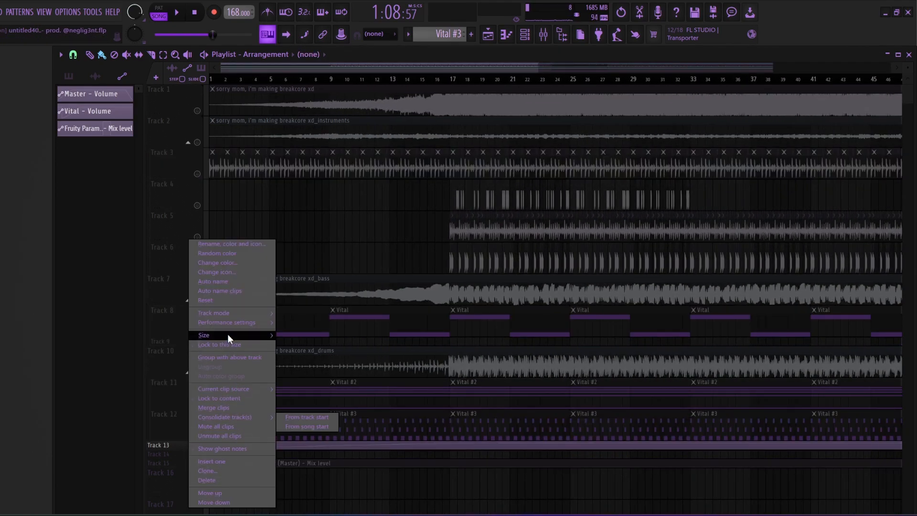
mouse_move(228, 334)
click(282, 345)
scroll(323, 77, down, 5)
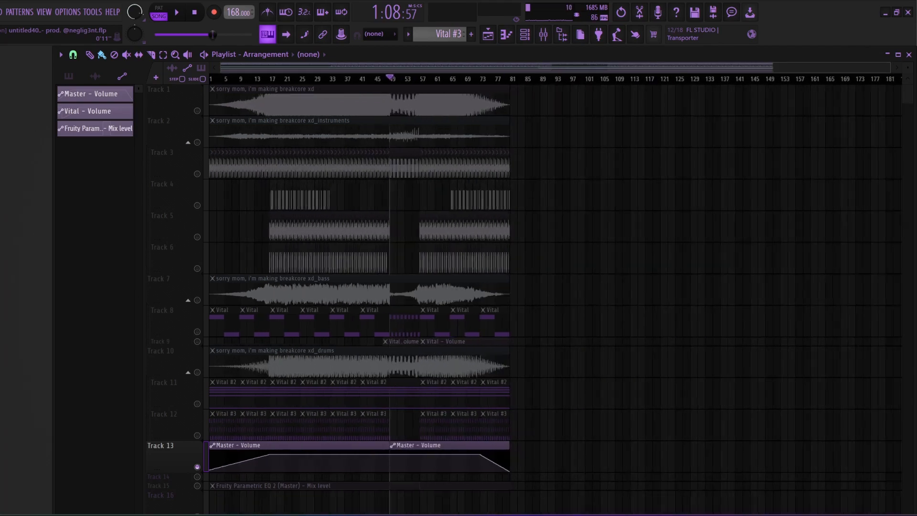
Place the playhead at bar 1 and unmute drum Tracks 3 to 6, Vital Tracks 8, 11 and 12, and Track 15.
click(211, 79)
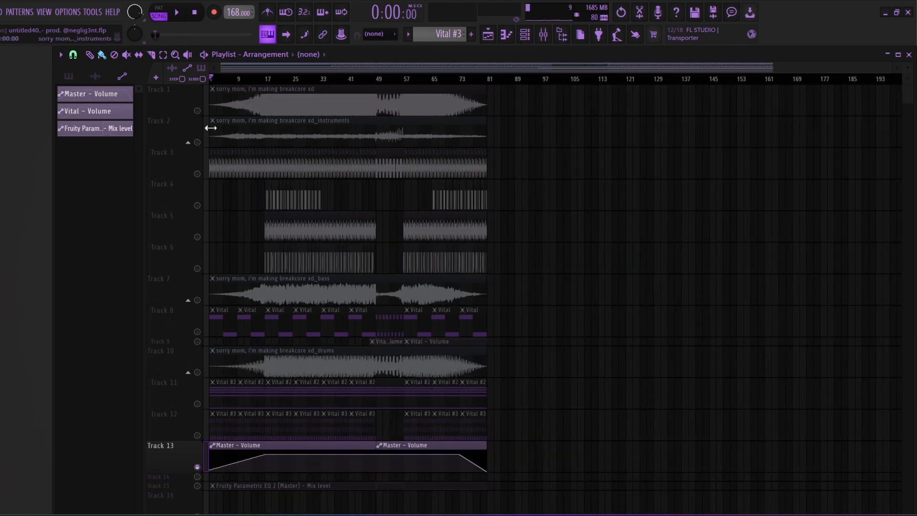
click(197, 174)
click(196, 205)
click(197, 237)
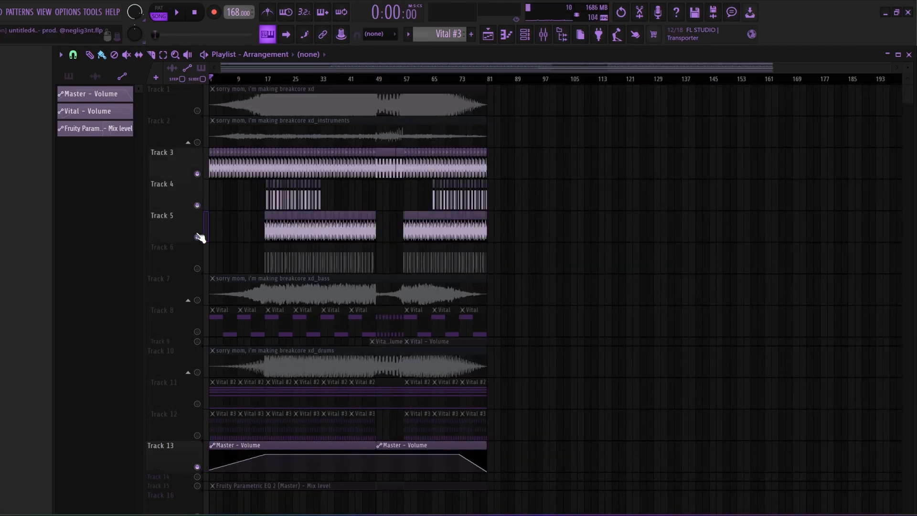
click(197, 269)
click(197, 332)
click(197, 404)
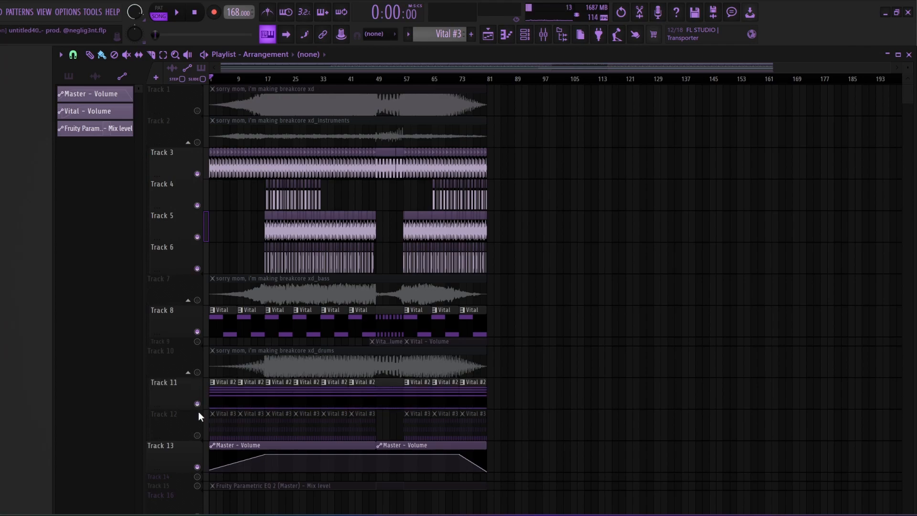
click(197, 435)
click(197, 485)
Play the fade-in from bar 1 and the closing fade-out around bar 73, and stop playback.
key(space)
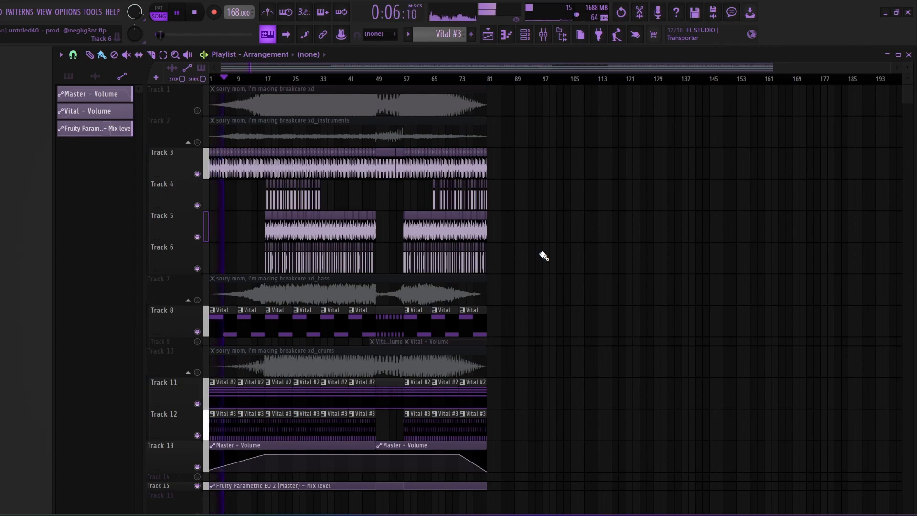
scroll(380, 80, up, 1)
scroll(380, 81, up, 1)
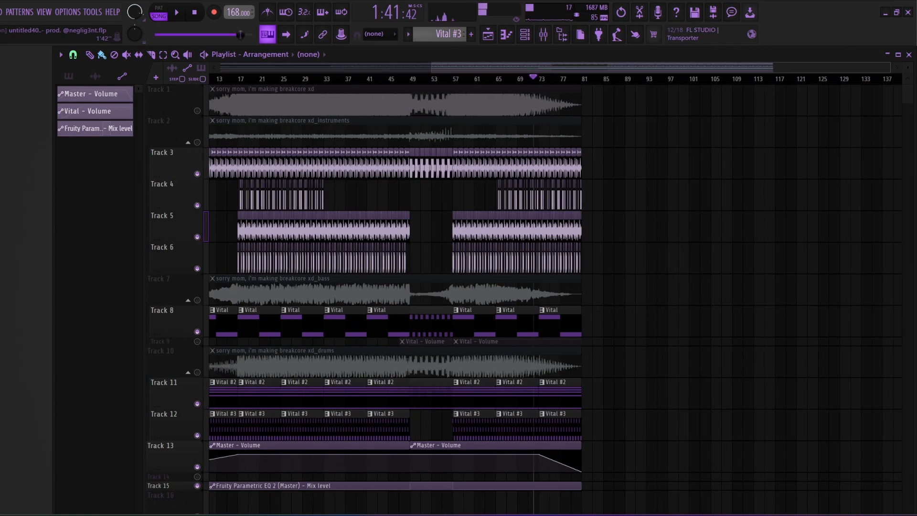
scroll(509, 70, up, 3)
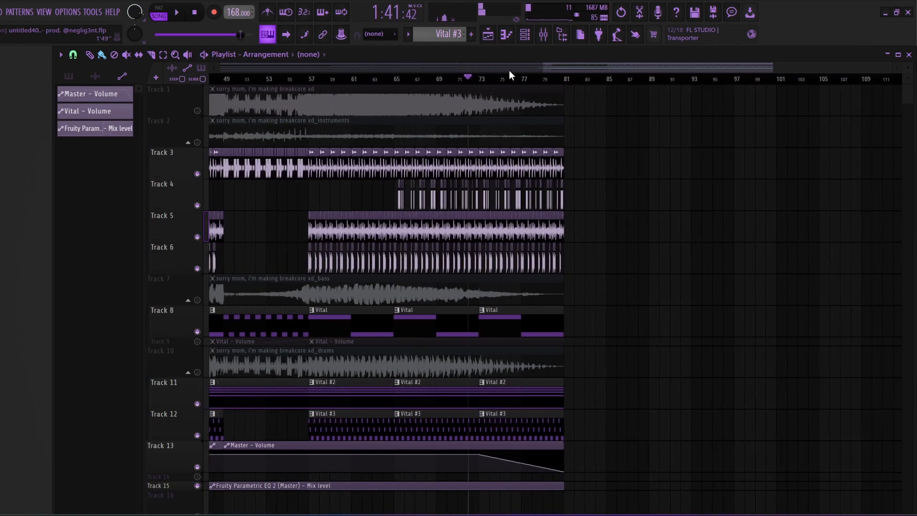
key(space)
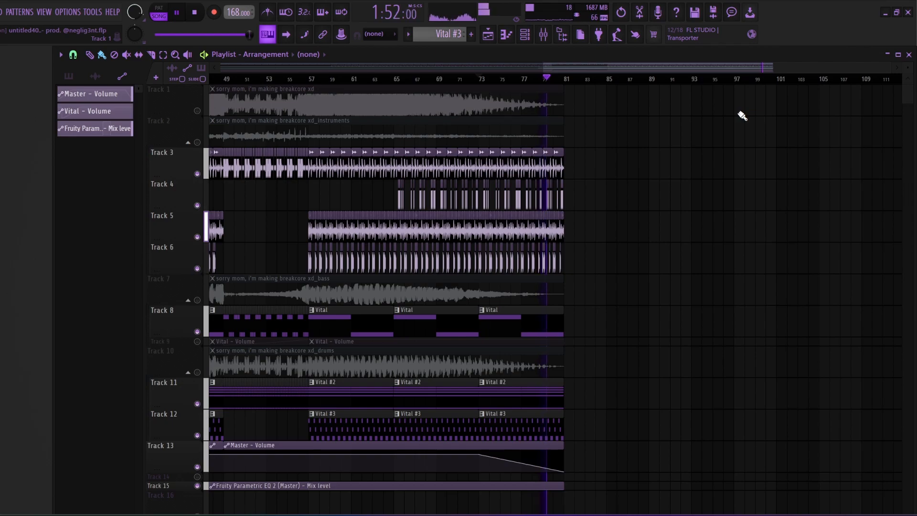
key(space)
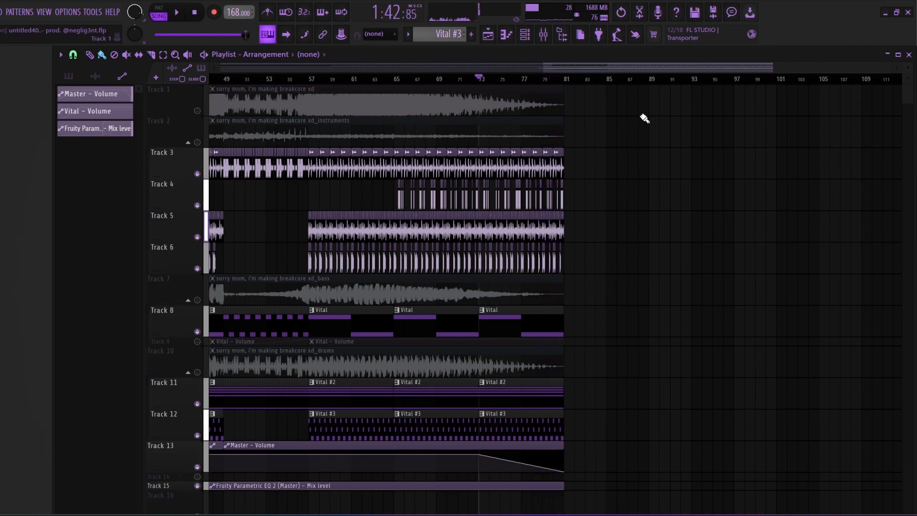
Open the mixer, examine the effect slots of inserts 1 to 11 one after another, and close the mixer.
click(542, 34)
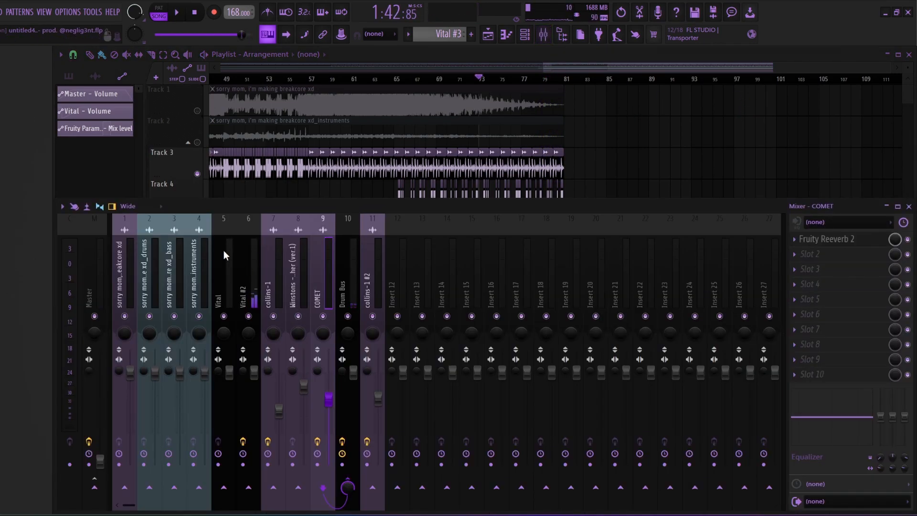
click(131, 254)
click(160, 254)
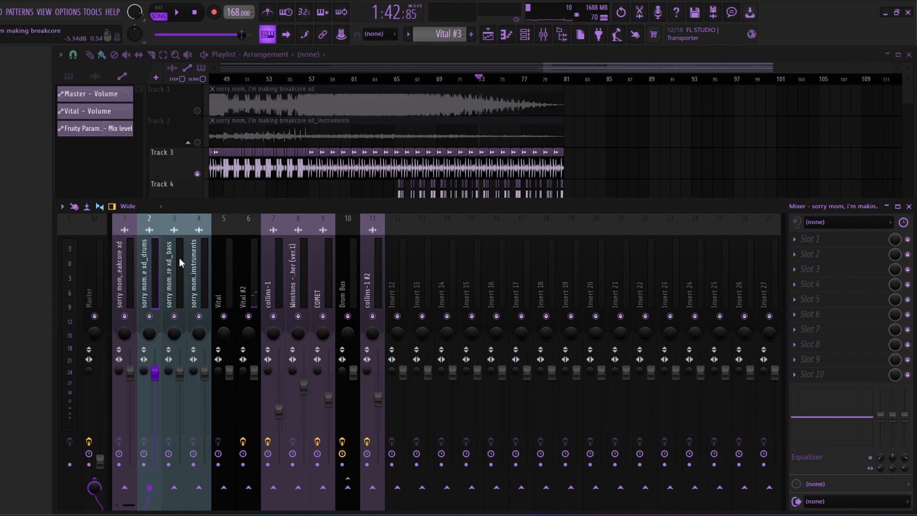
click(180, 258)
click(206, 267)
click(230, 273)
click(248, 274)
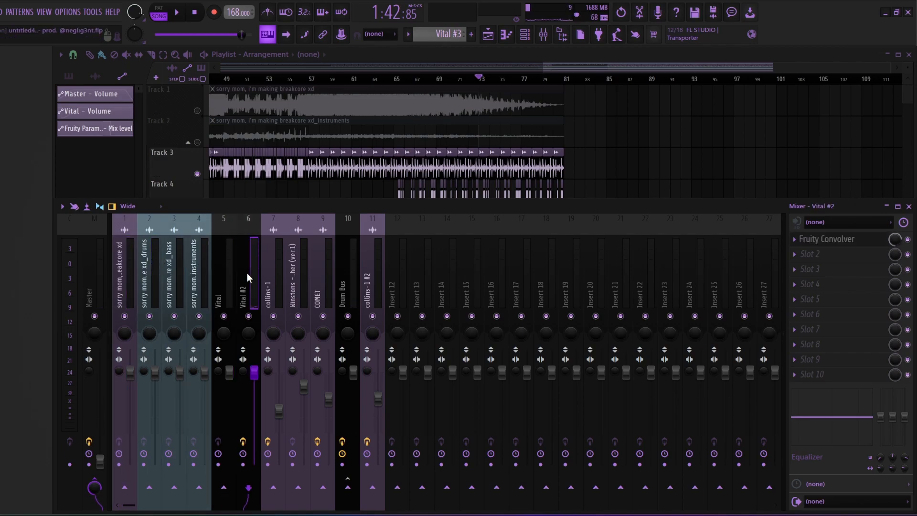
click(274, 267)
click(300, 268)
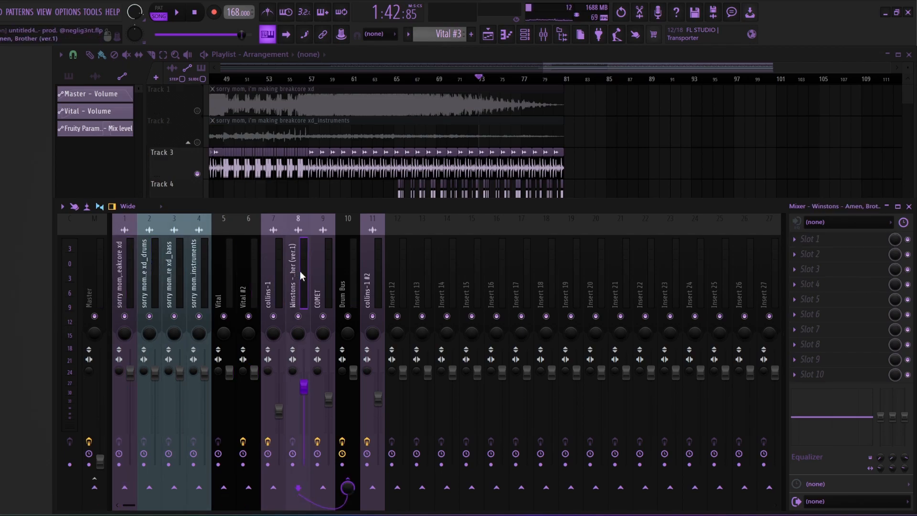
click(323, 269)
click(350, 273)
click(380, 269)
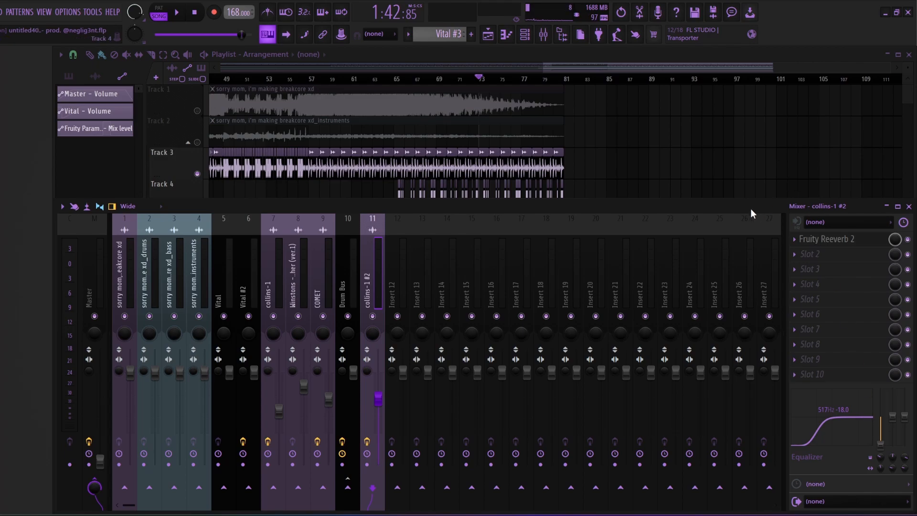
key(F9)
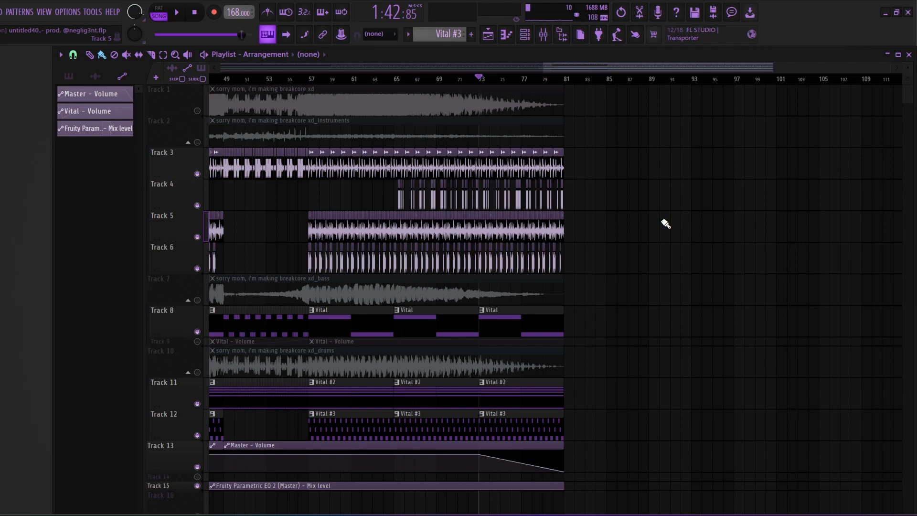
Bring the whole arrangement into view and return the playhead to bar 1.
scroll(456, 81, down, 2)
scroll(503, 88, down, 3)
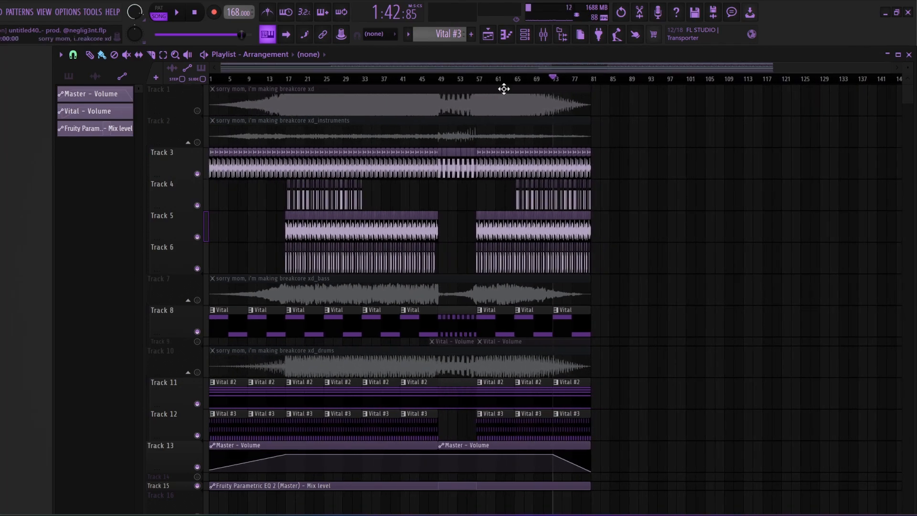
drag(290, 78, 208, 80)
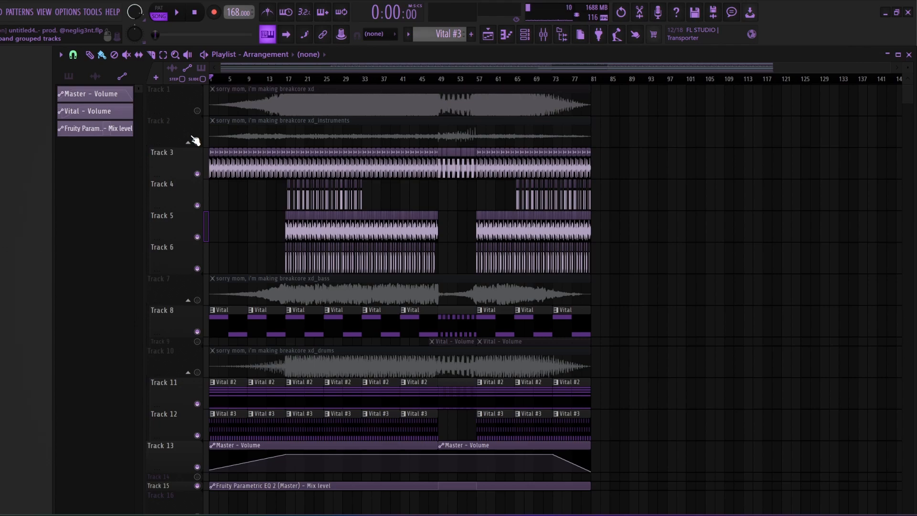
scroll(253, 80, up, 2)
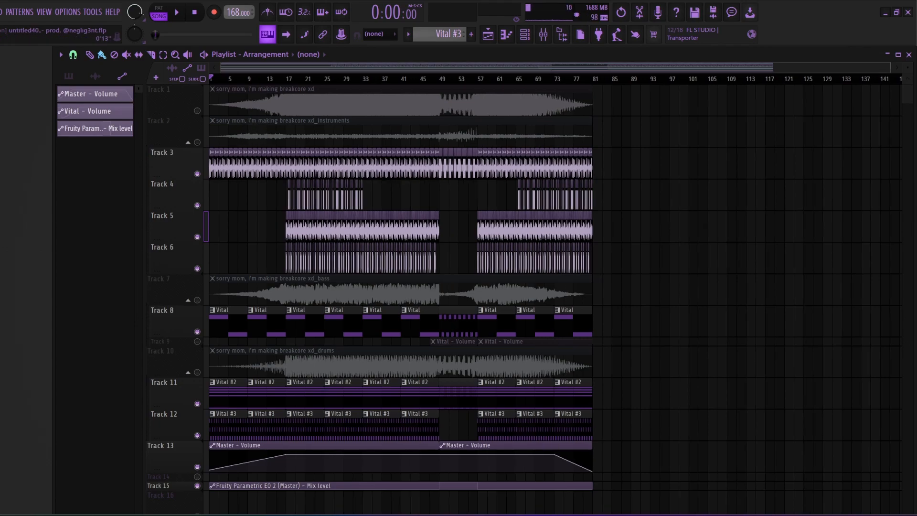